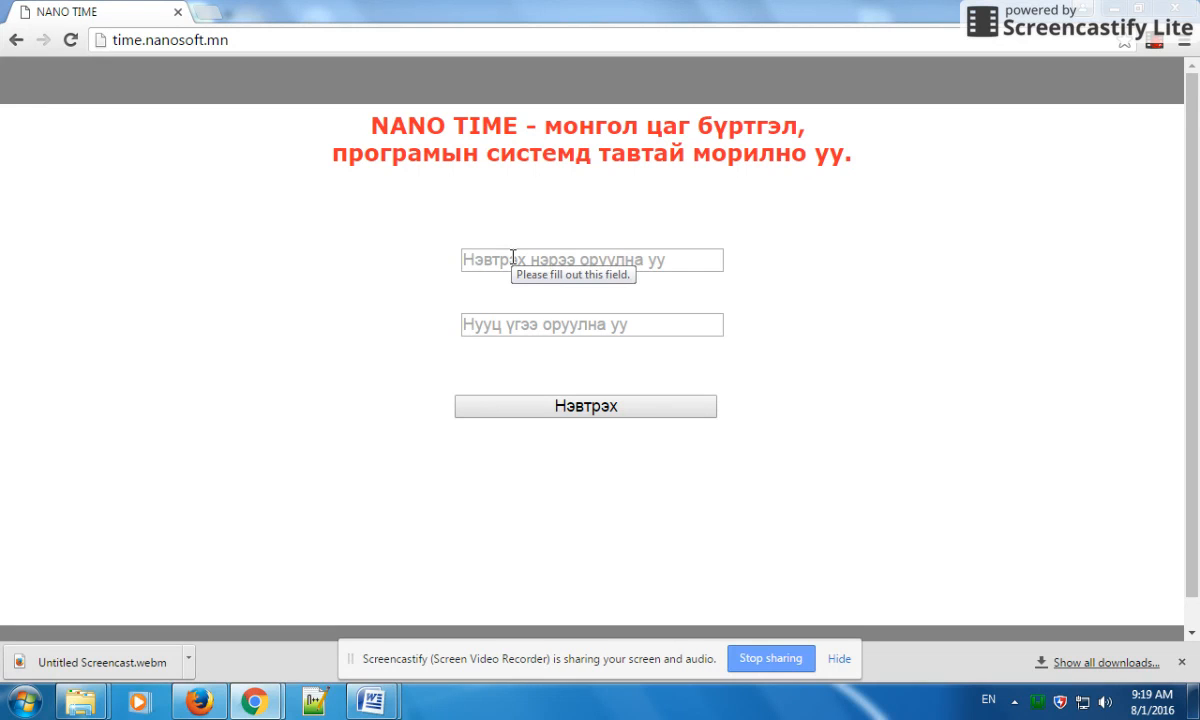
Fill in the login name from the browser's saved autofill suggestion.
click(513, 257)
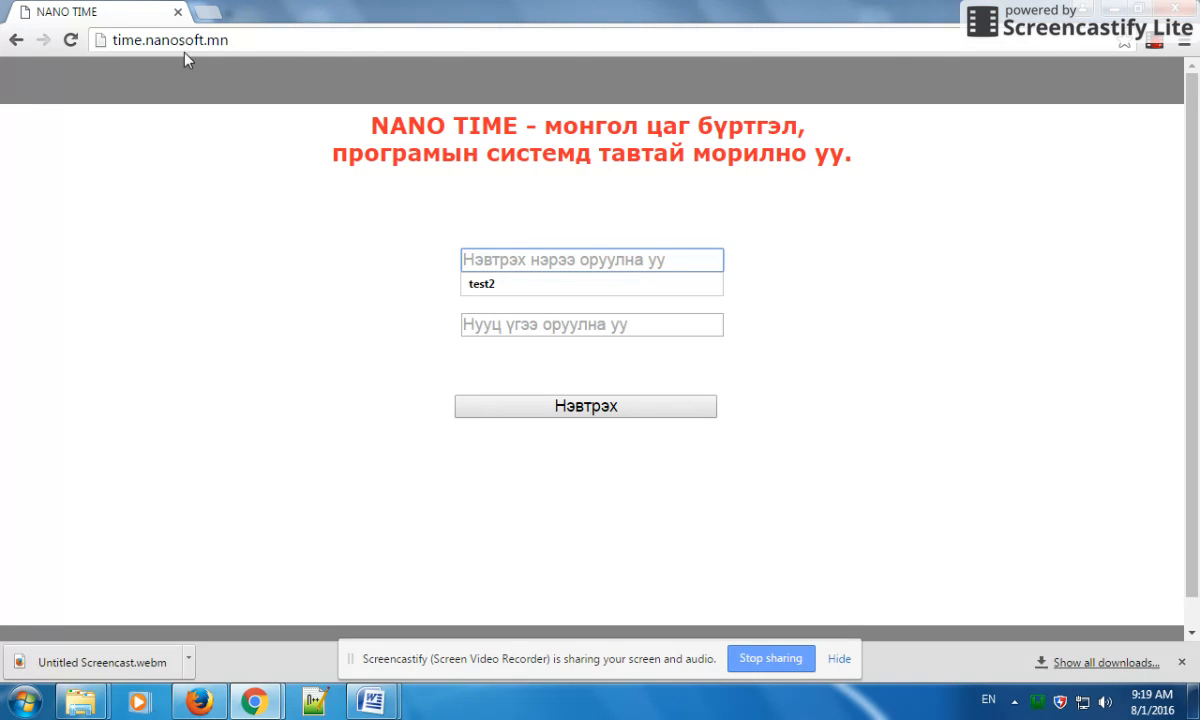
click(294, 43)
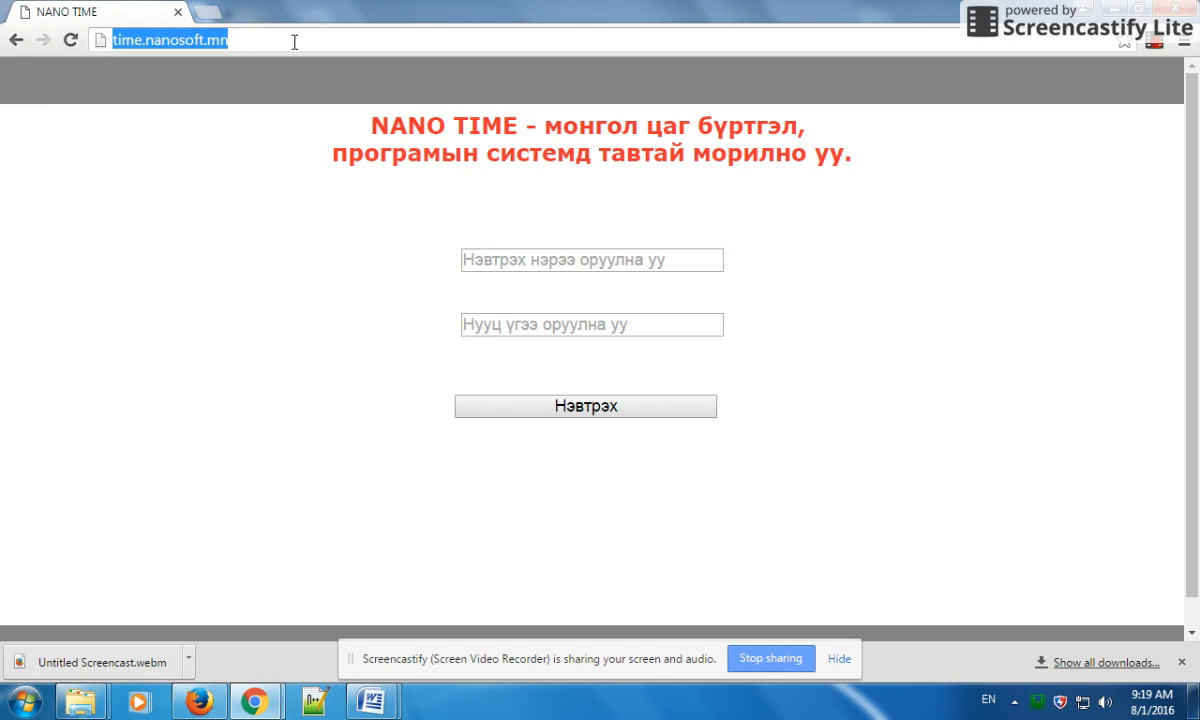
click(294, 43)
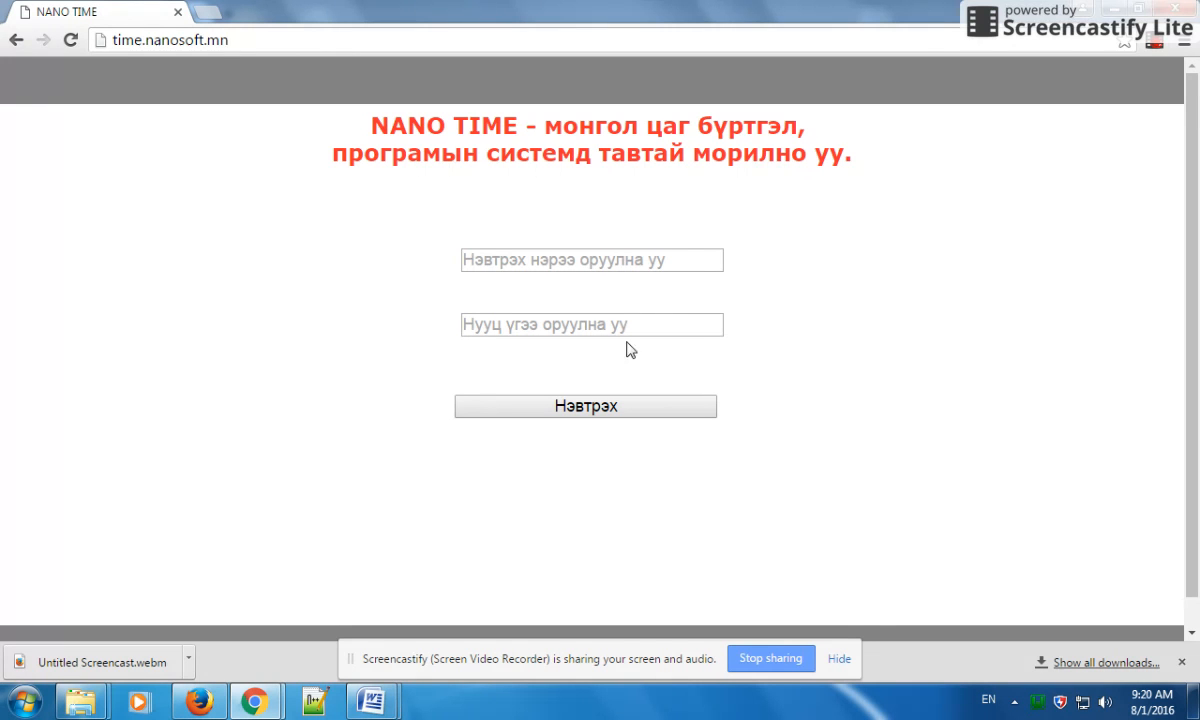
click(648, 257)
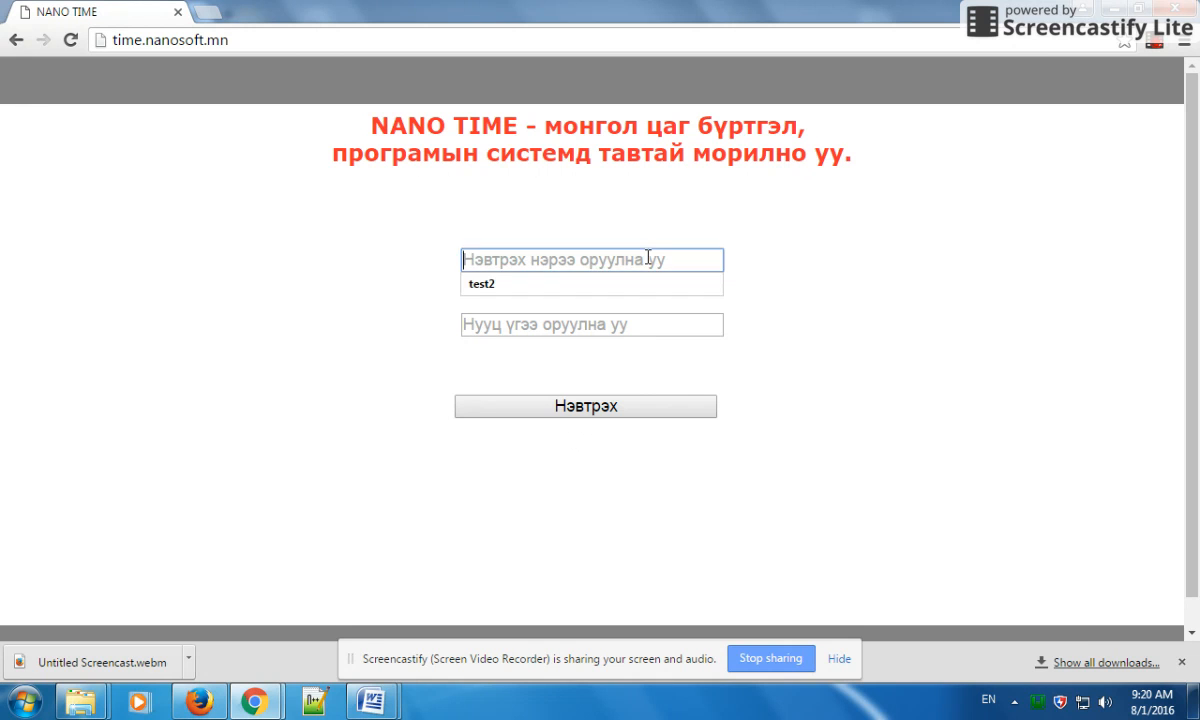
text(te)
key(Down)
key(Return)
Enter the account password, sign in, and dismiss the browser's save-password prompt.
key(Tab)
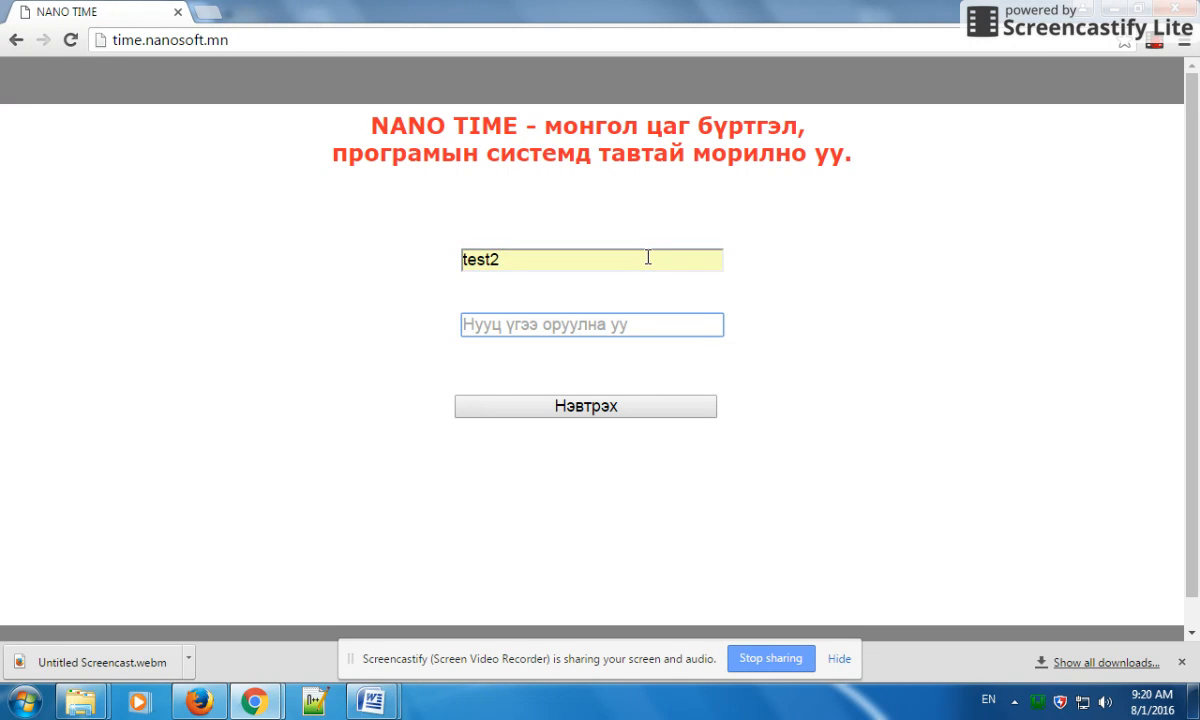
text(123456)
click(611, 410)
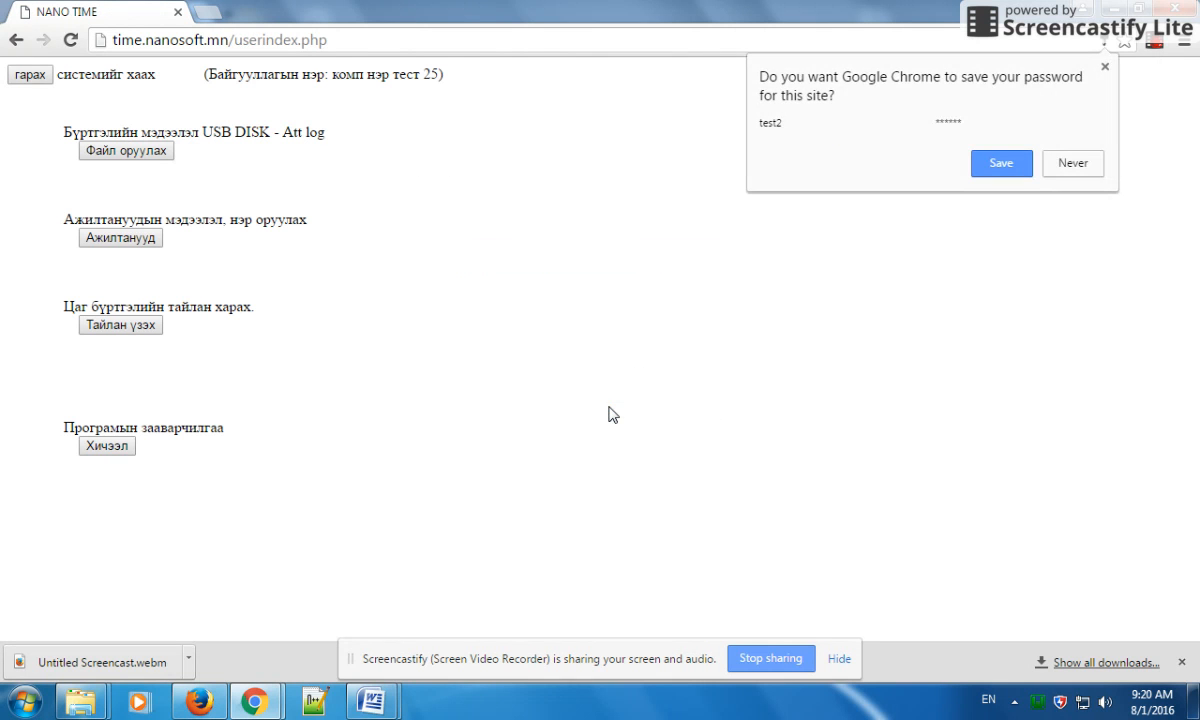
click(1105, 67)
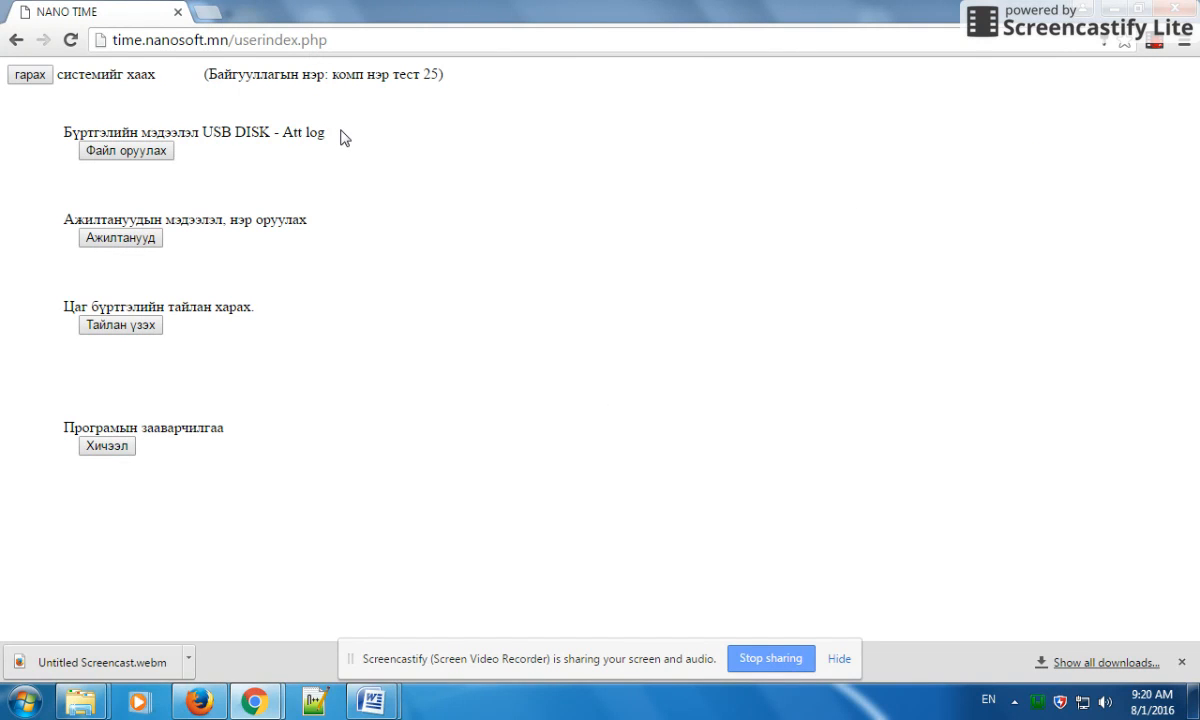
Open the employee name list and look over the names of employees 29 and 10.
click(133, 245)
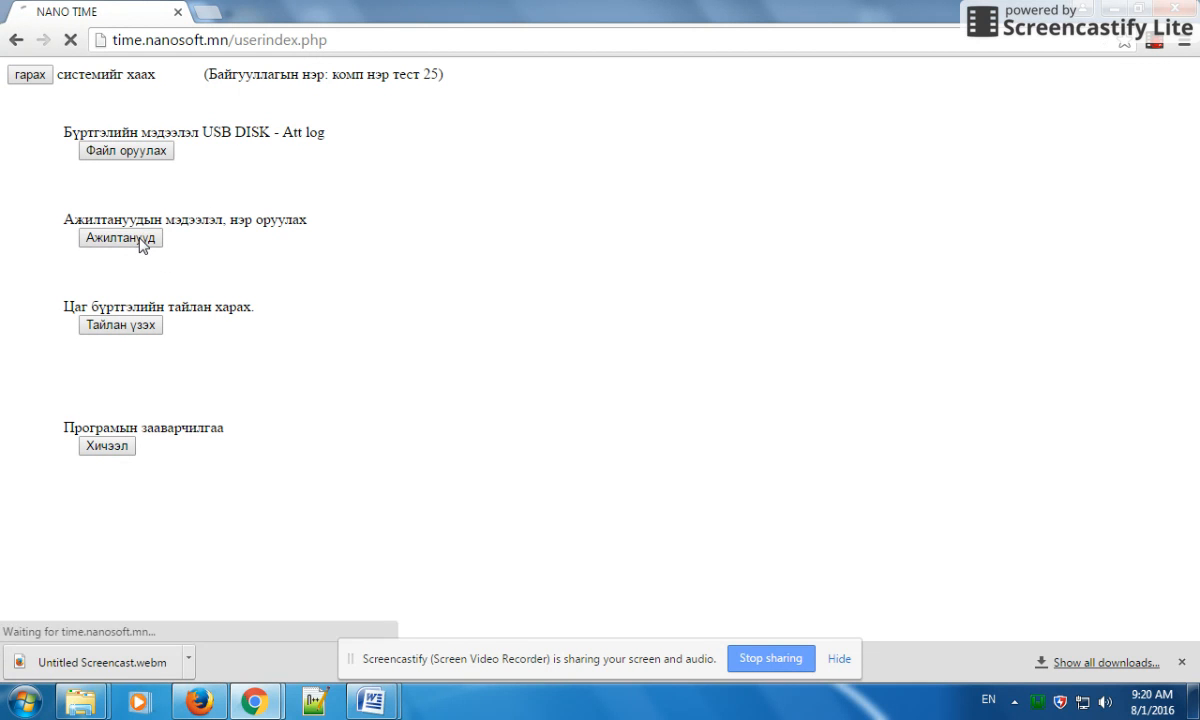
drag(316, 340, 202, 339)
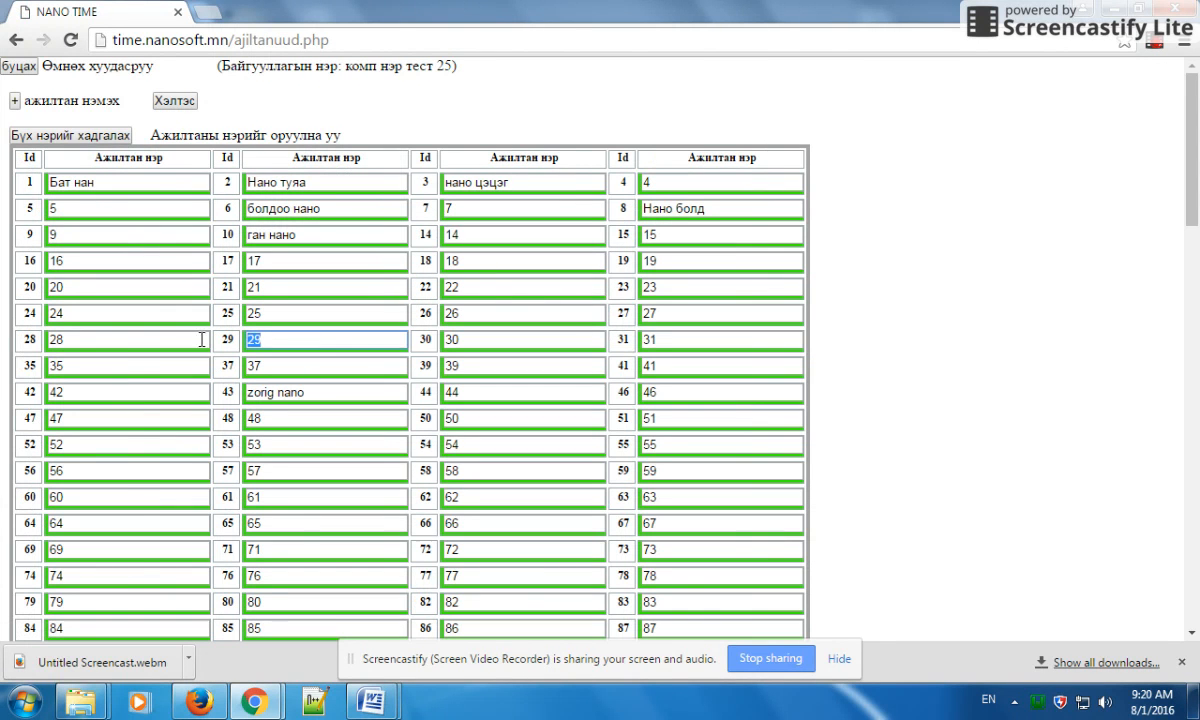
drag(298, 231, 205, 232)
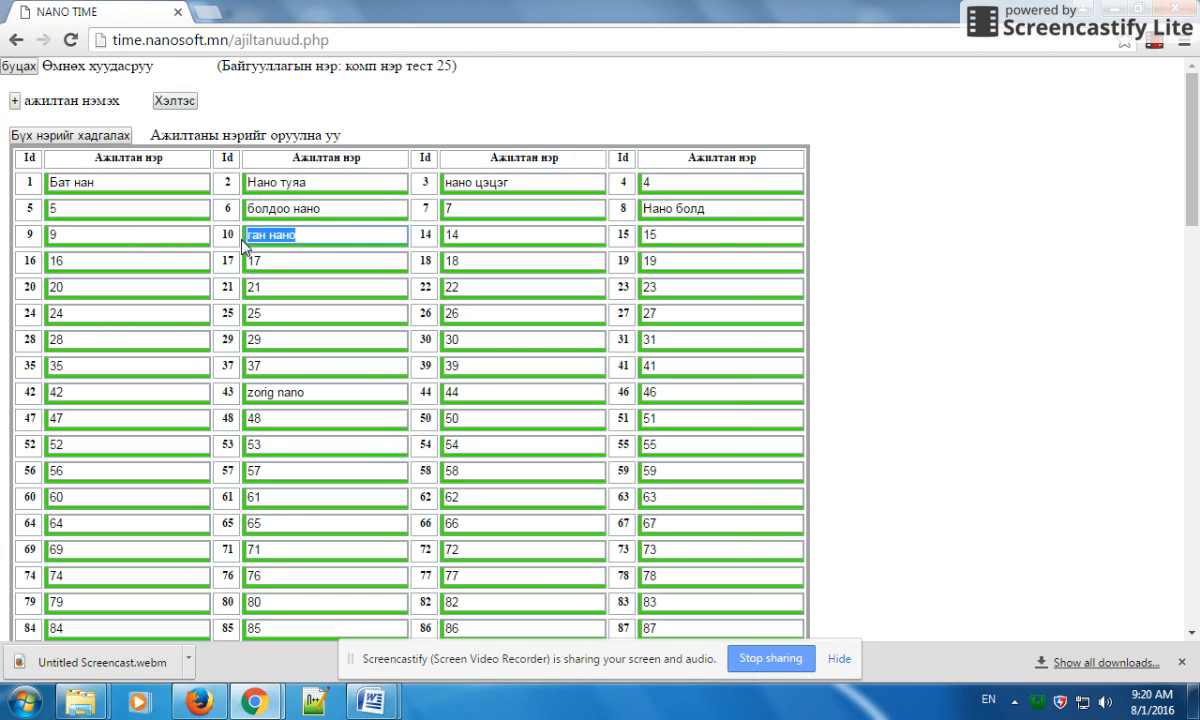
click(339, 237)
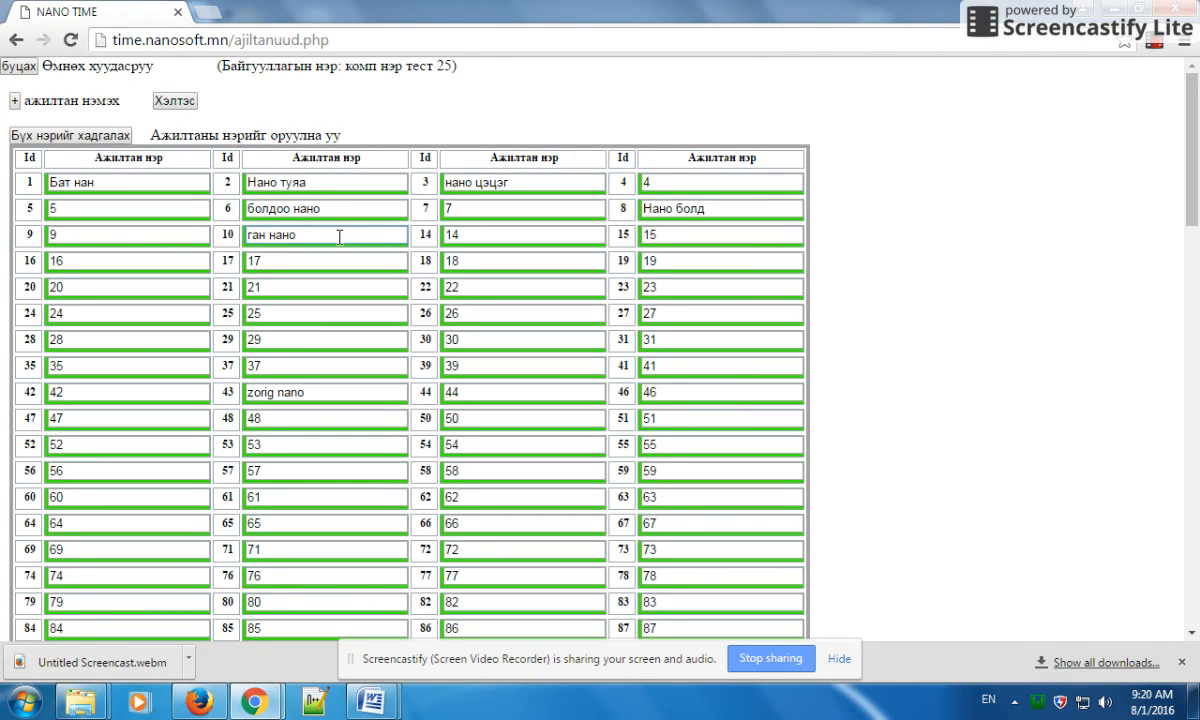
Rename employee 43 using the Mongolian keyboard layout and save all employee names.
click(320, 391)
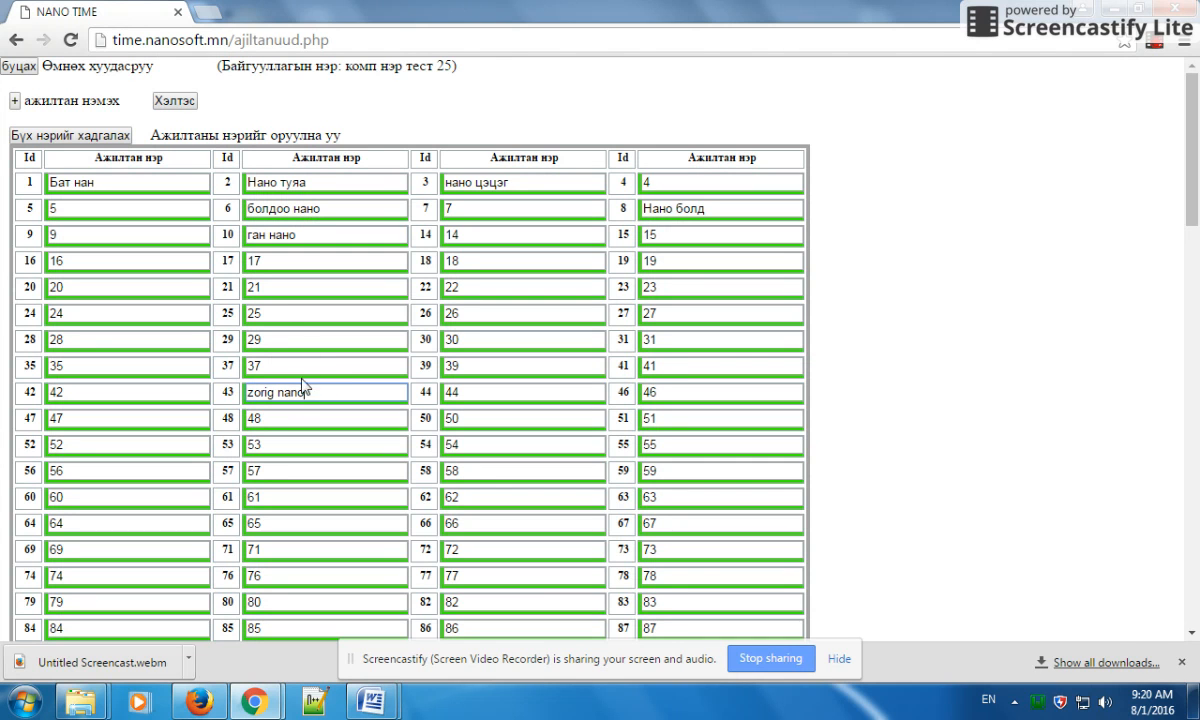
text(gjhg)
key(BackSpace)
key(alt+shift)
text(айи)
click(115, 312)
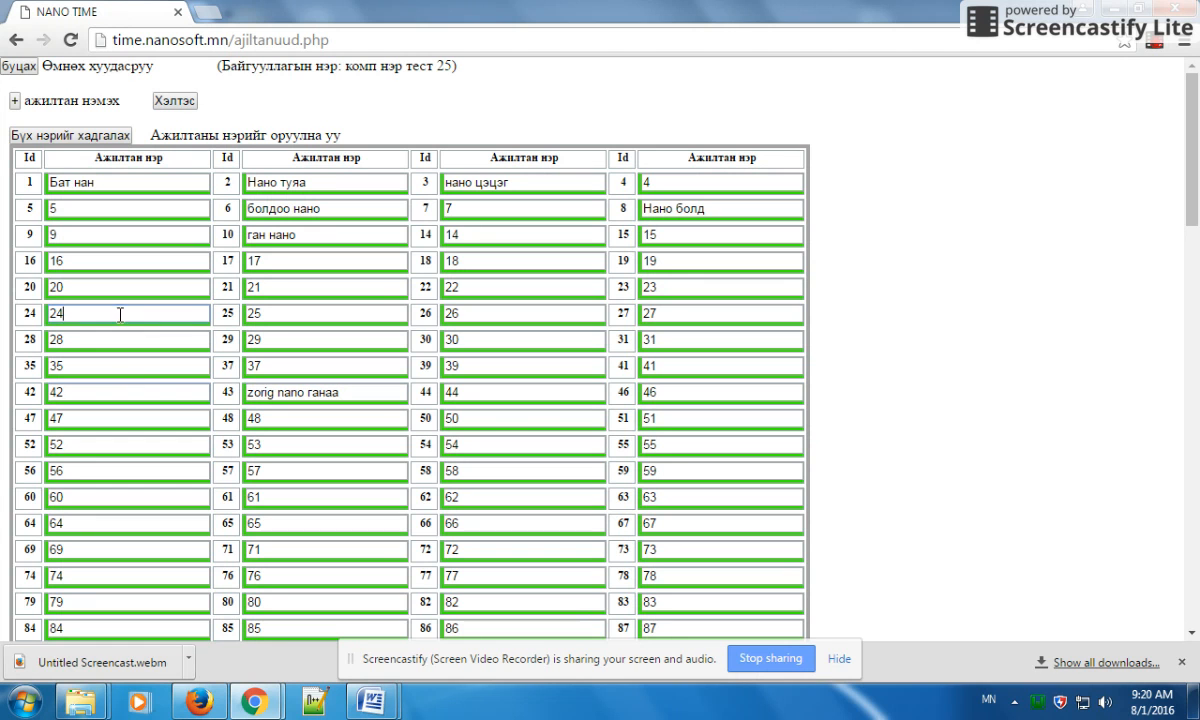
click(86, 138)
Open the department assignment table and highlight its headers and rows 4–39.
click(176, 102)
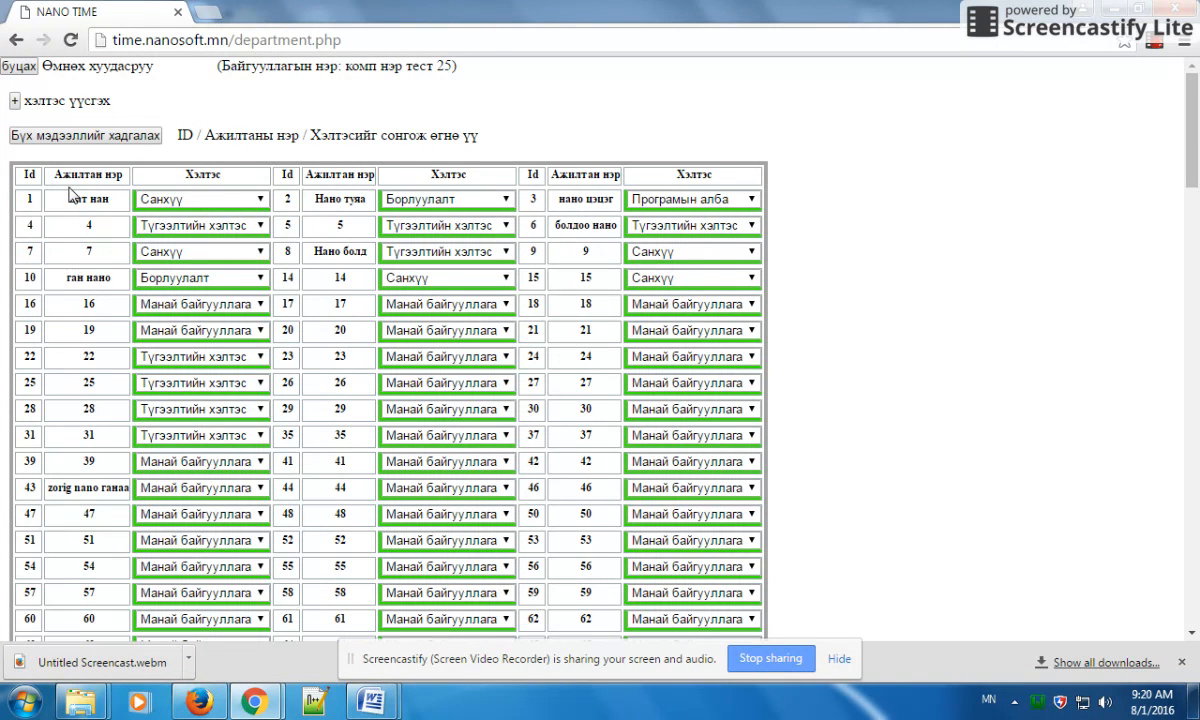
triple_click(116, 175)
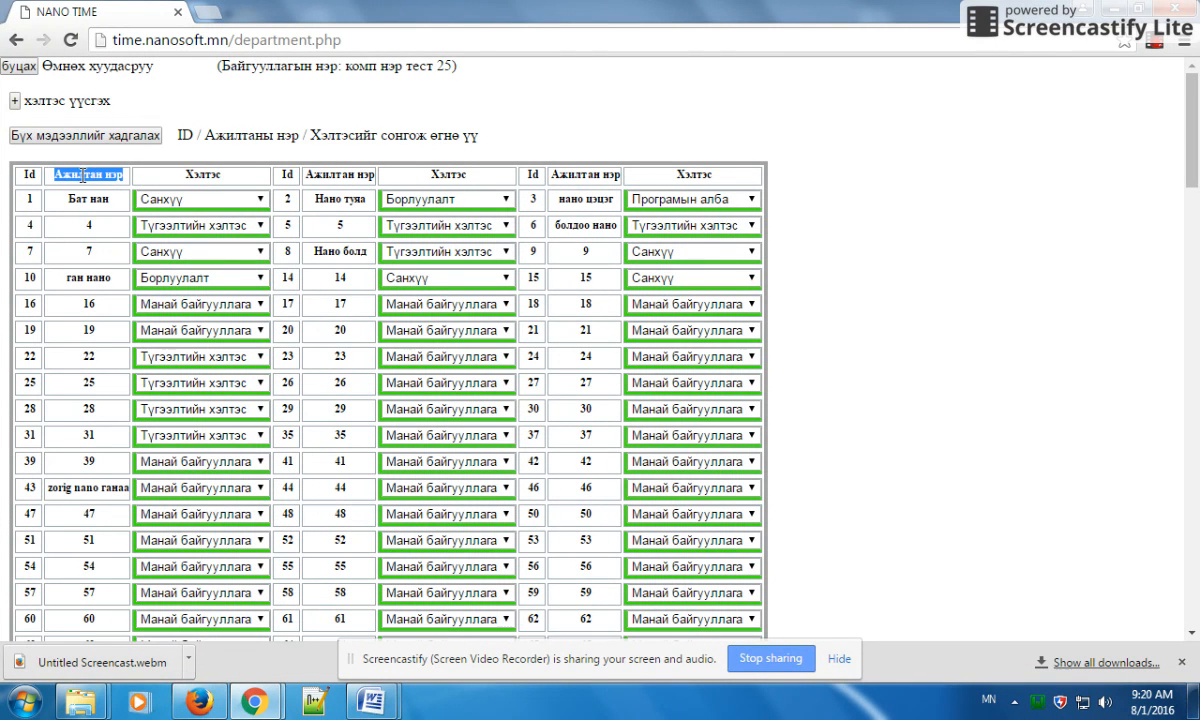
drag(93, 225, 84, 463)
click(88, 541)
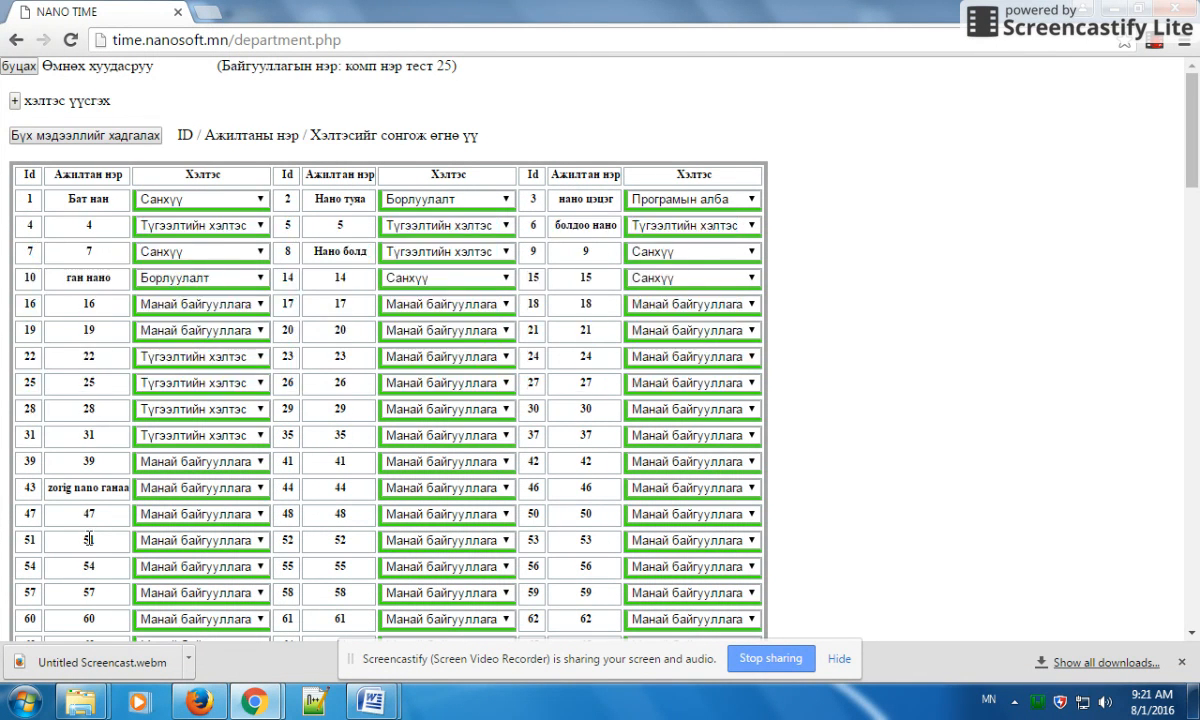
double_click(203, 172)
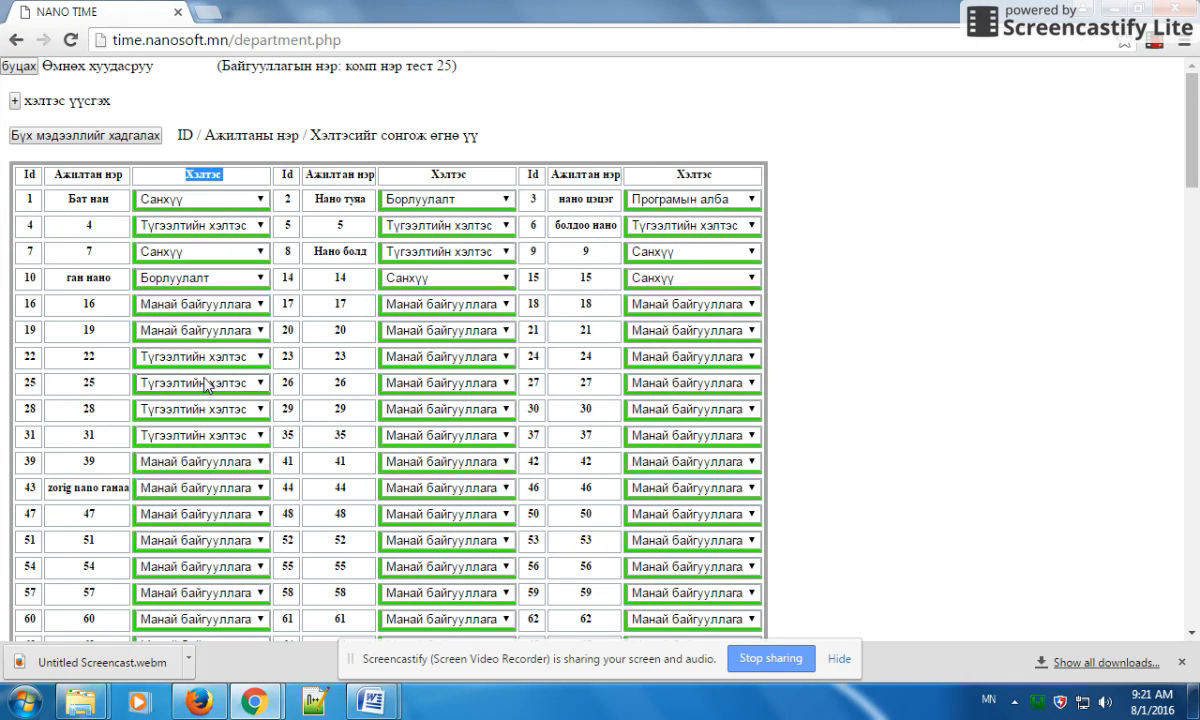
double_click(84, 174)
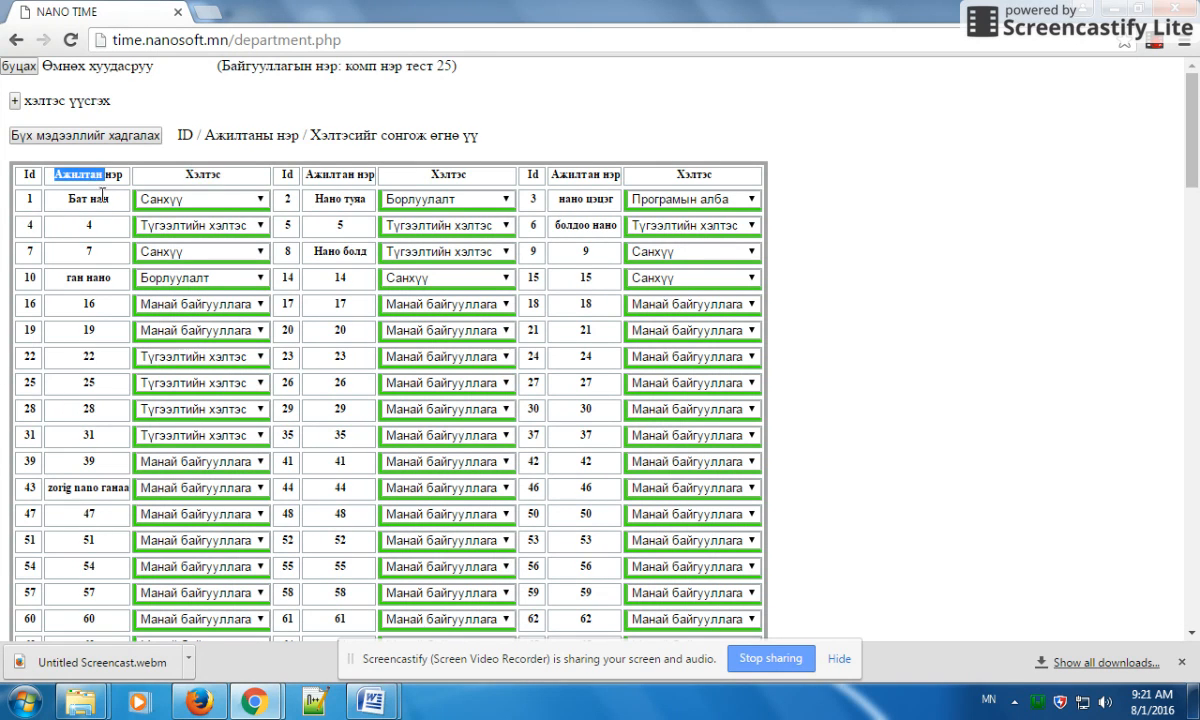
double_click(327, 175)
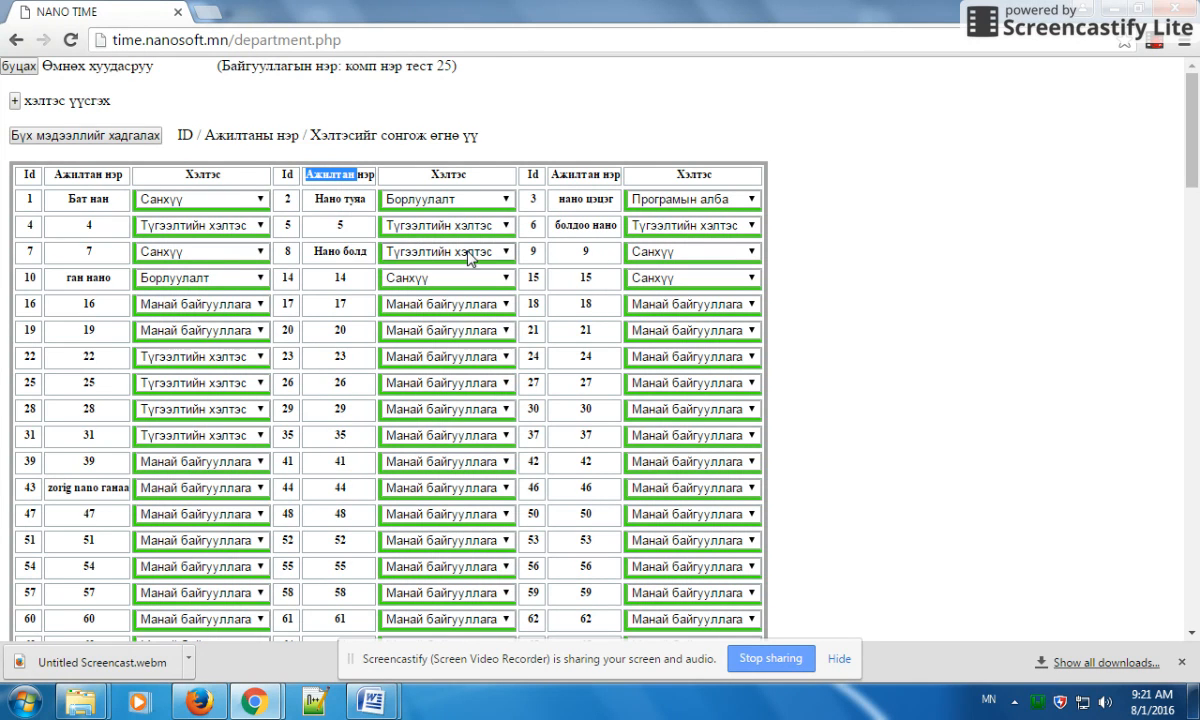
Assign employees 8 and 3 to Санхүү, keep employee 2 in Борлуулалт, and save all assignments.
click(471, 257)
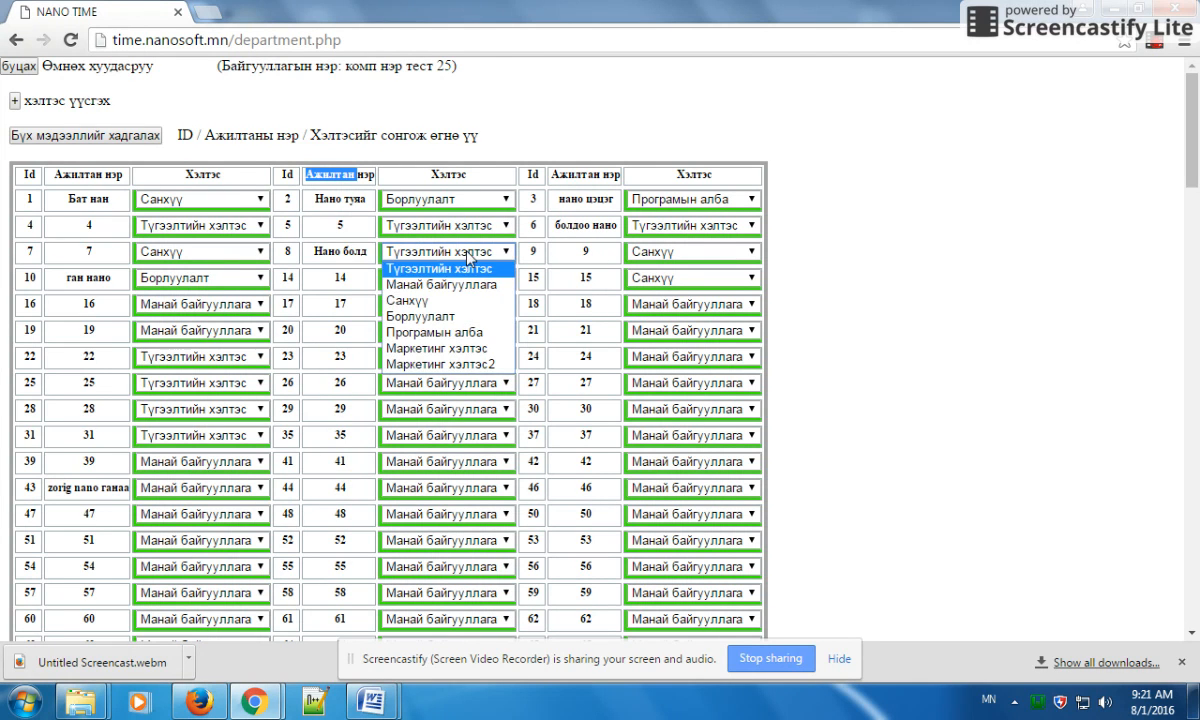
click(425, 316)
click(457, 252)
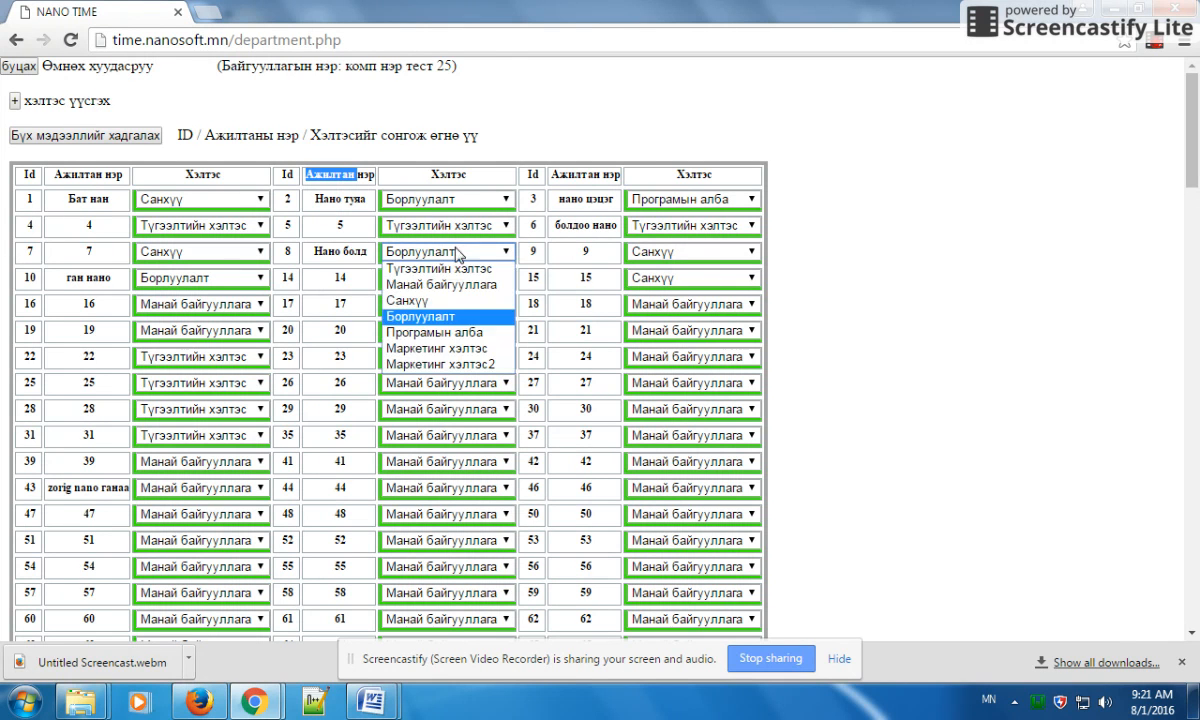
click(420, 300)
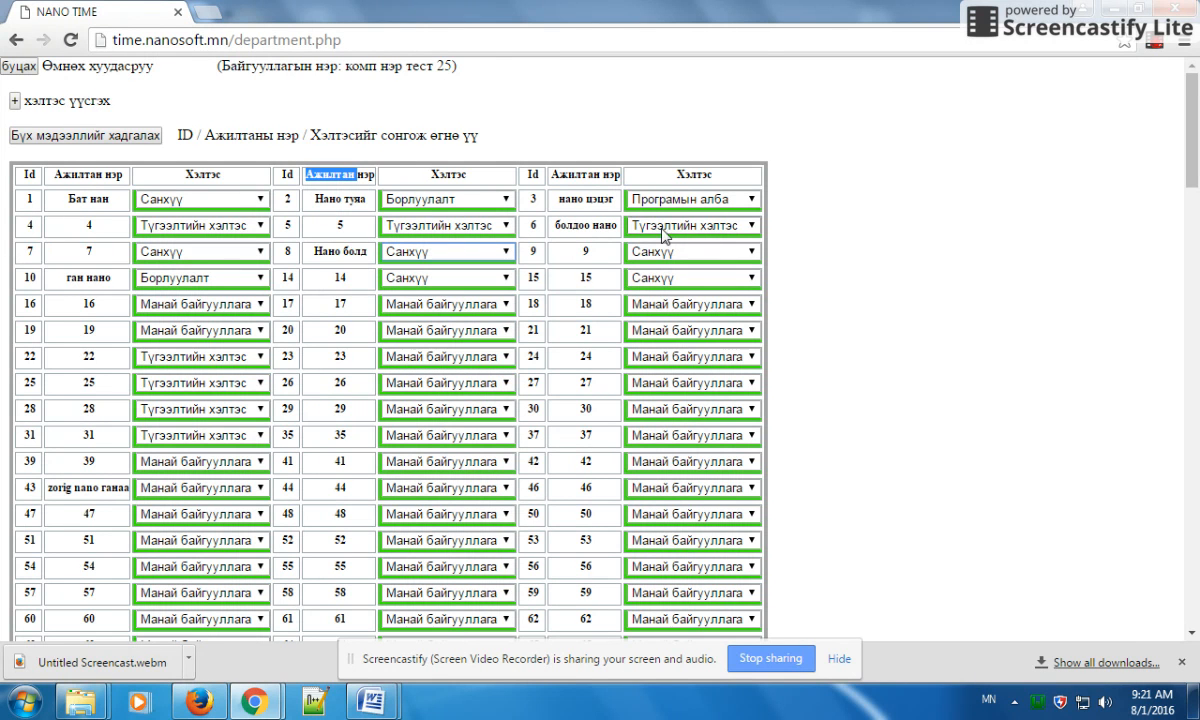
click(678, 203)
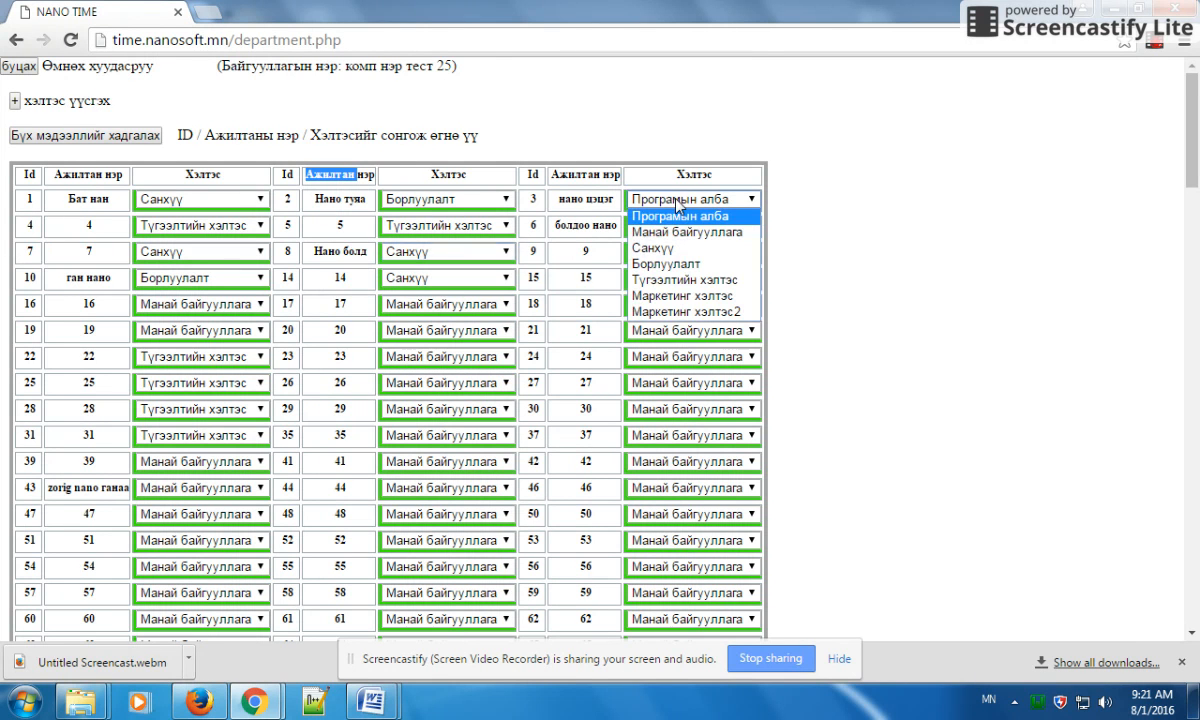
click(681, 250)
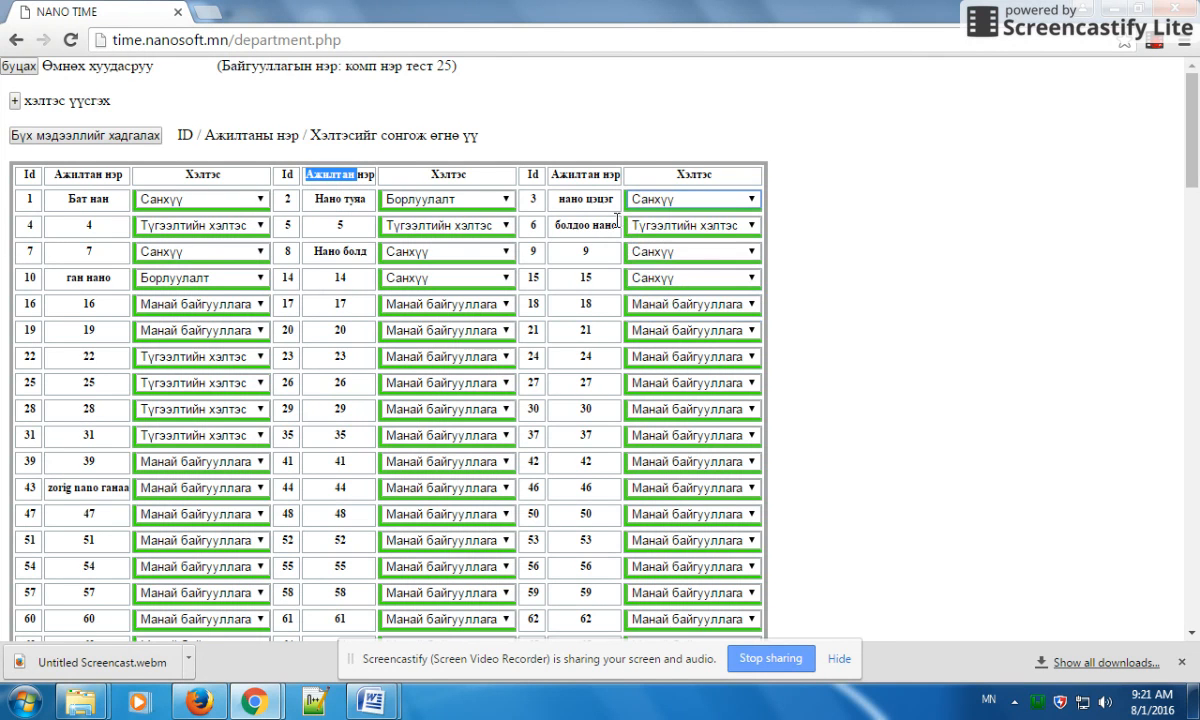
click(450, 200)
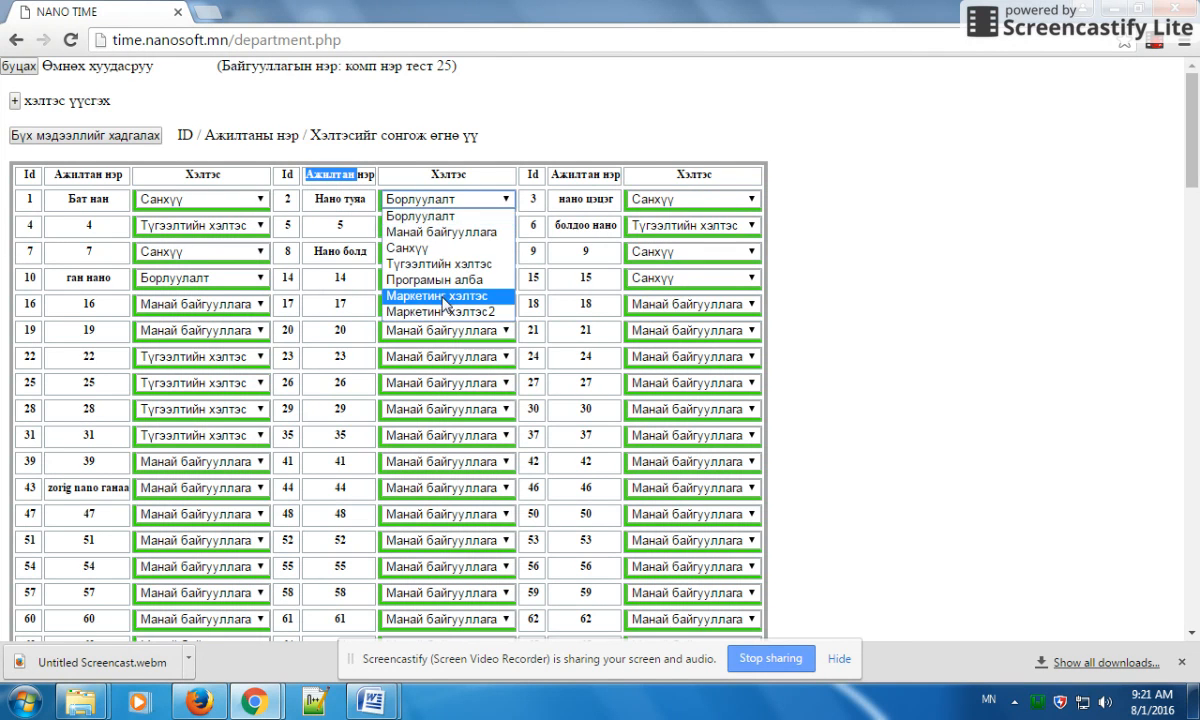
click(534, 150)
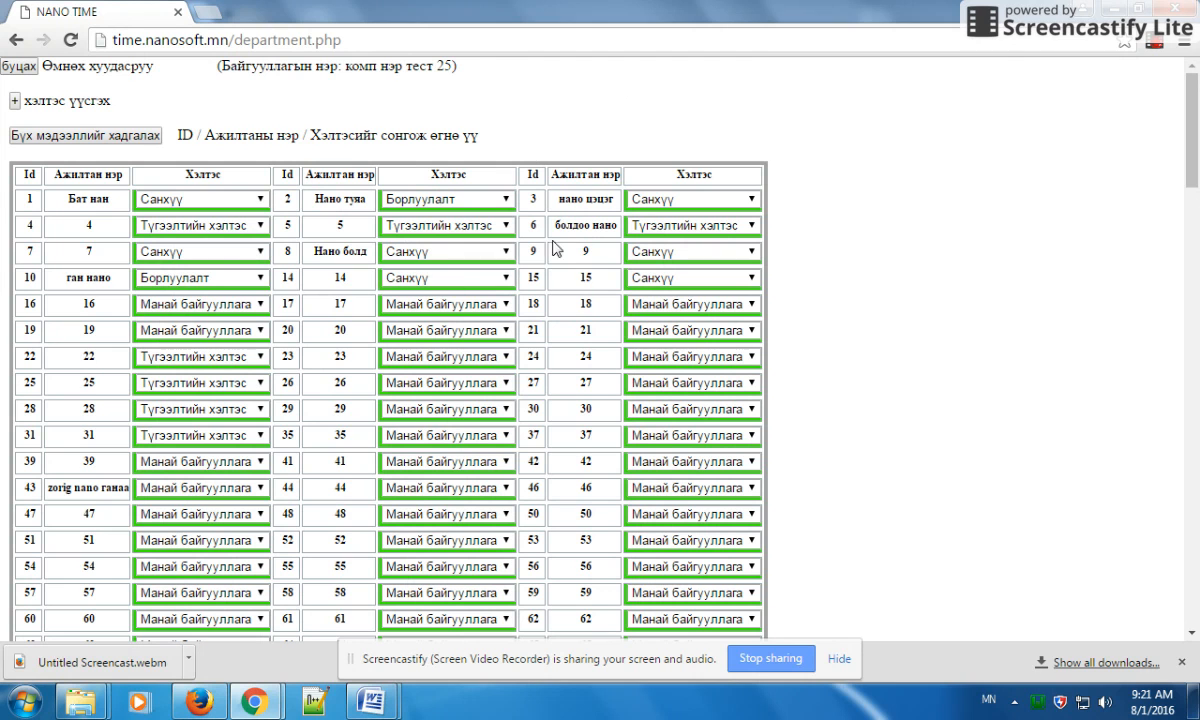
click(135, 143)
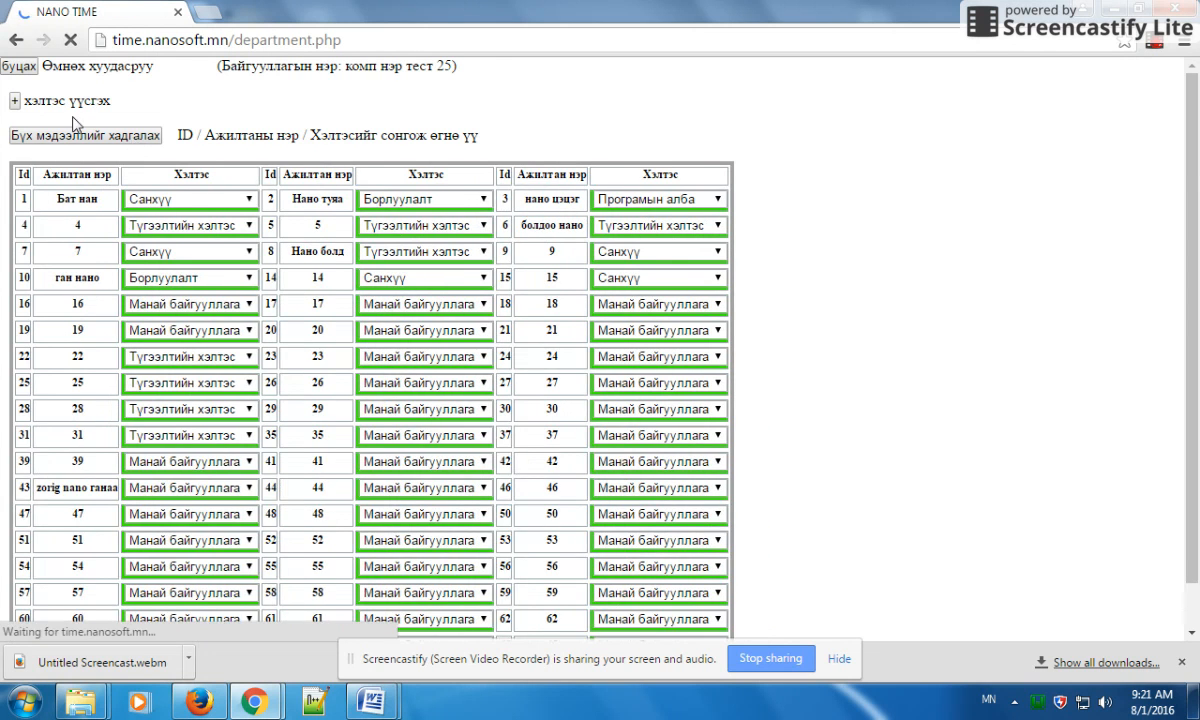
drag(64, 100, 152, 101)
Create and save the department 'Маркетинг хэлтэс3' from the suggested 'Маркетинг хэлтэс' name.
click(14, 102)
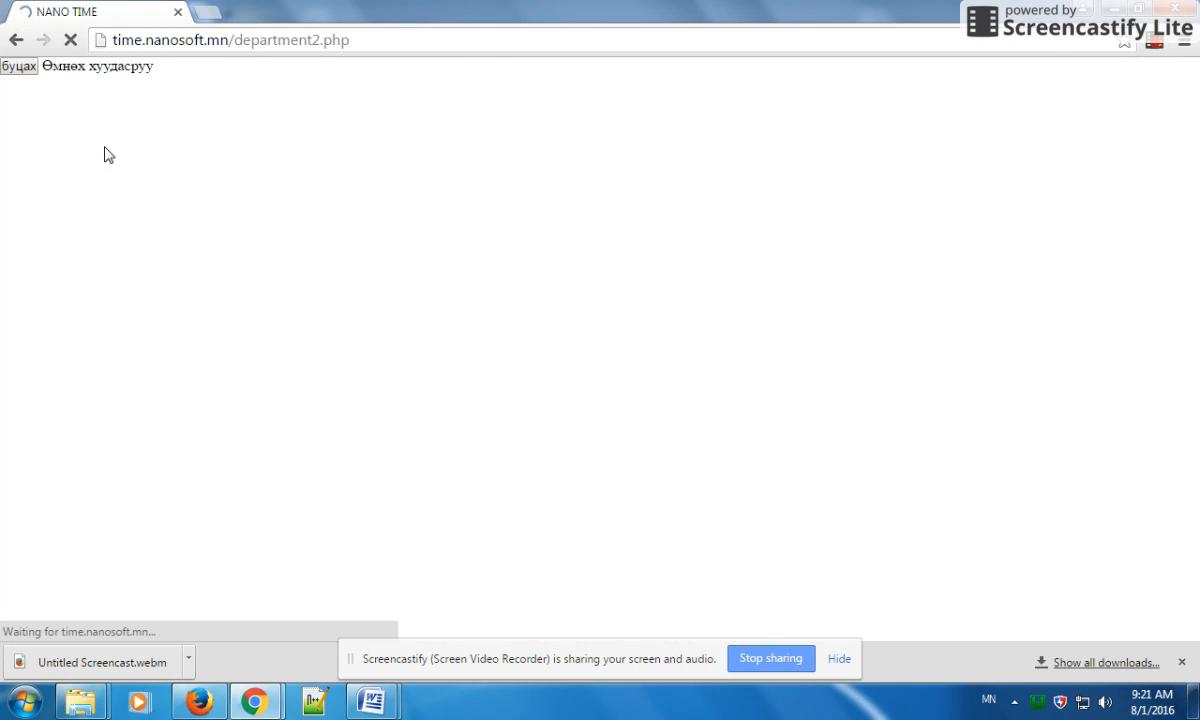
click(107, 134)
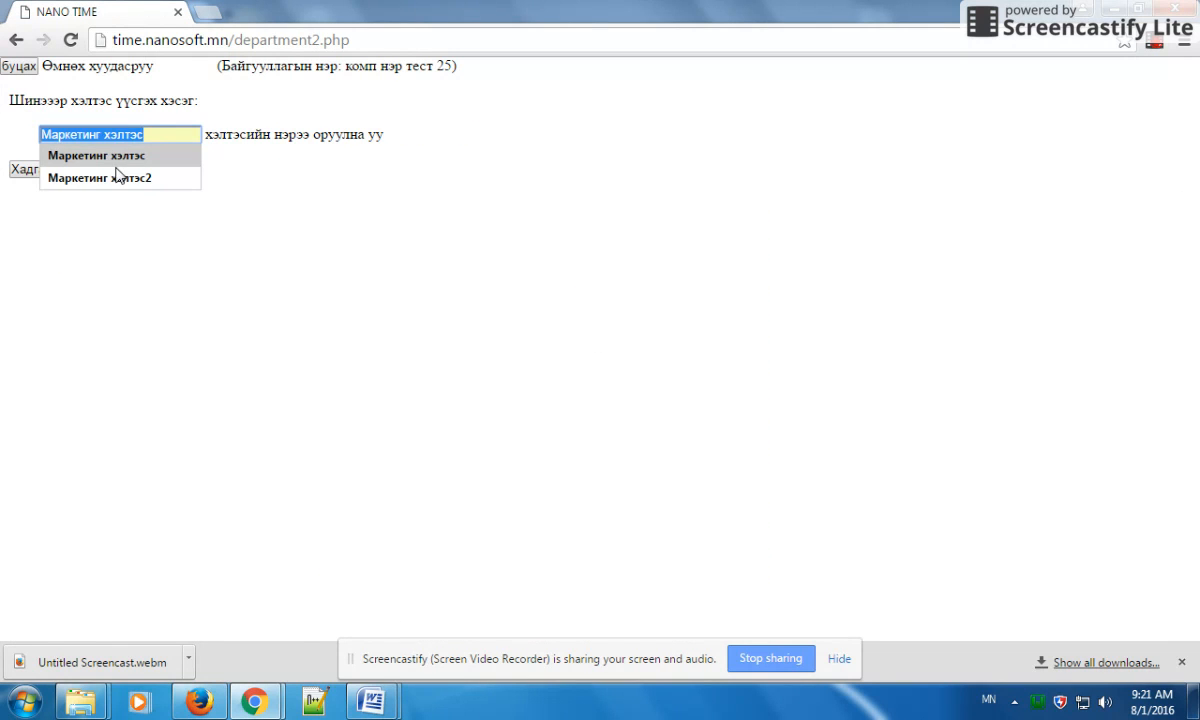
click(115, 156)
click(168, 134)
text(3)
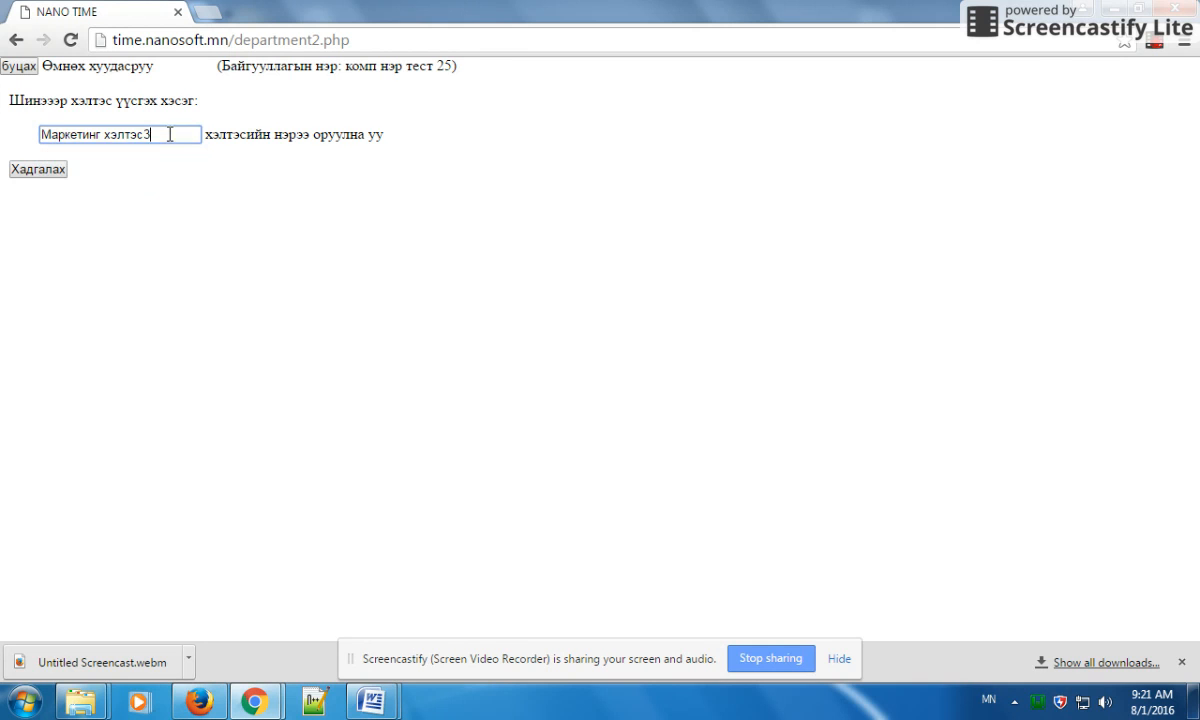
click(129, 186)
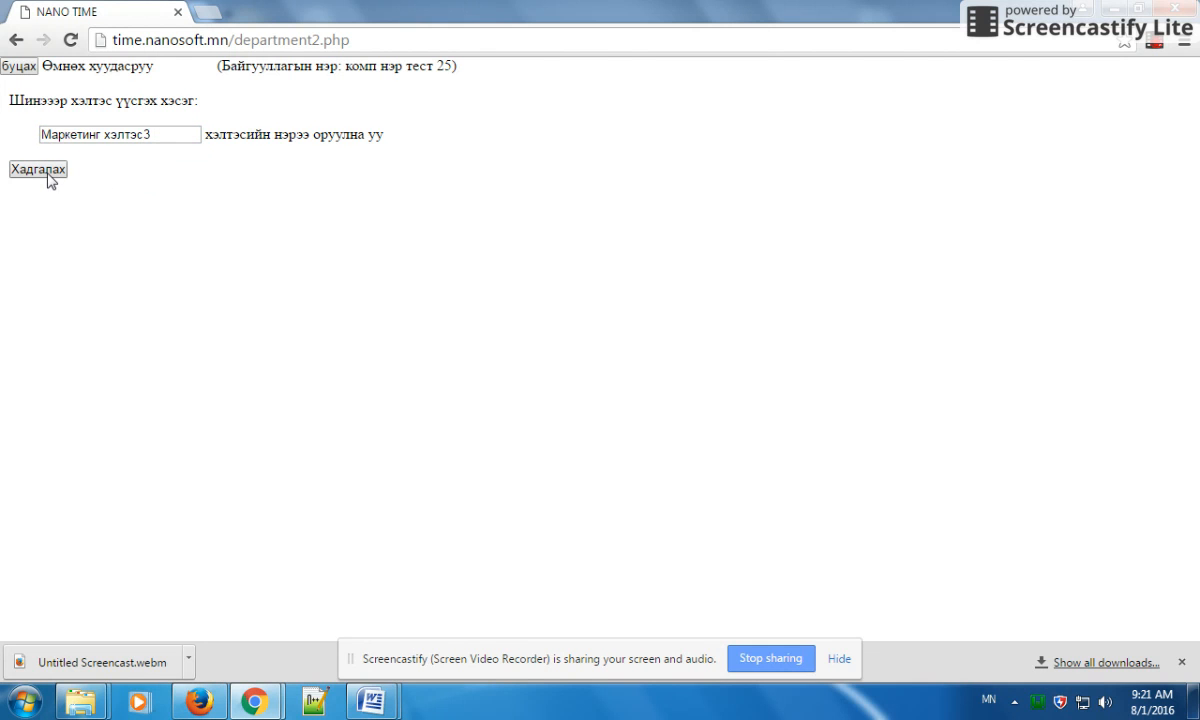
click(45, 176)
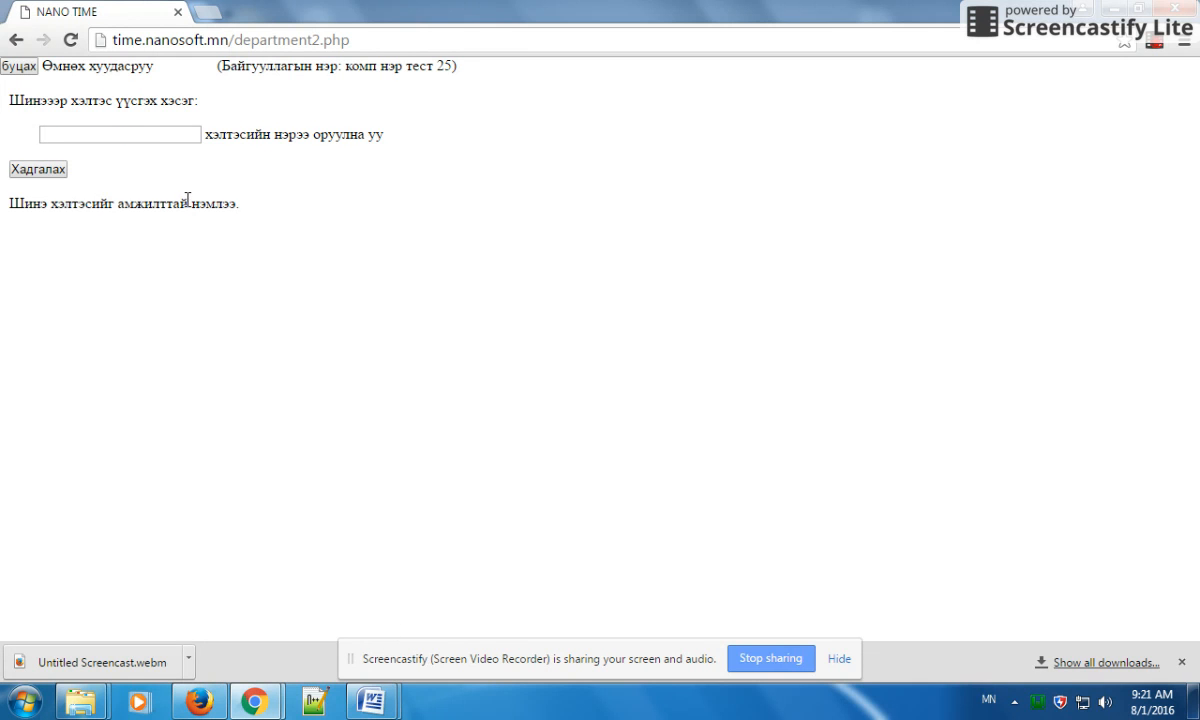
drag(240, 205, 12, 203)
click(147, 210)
click(14, 45)
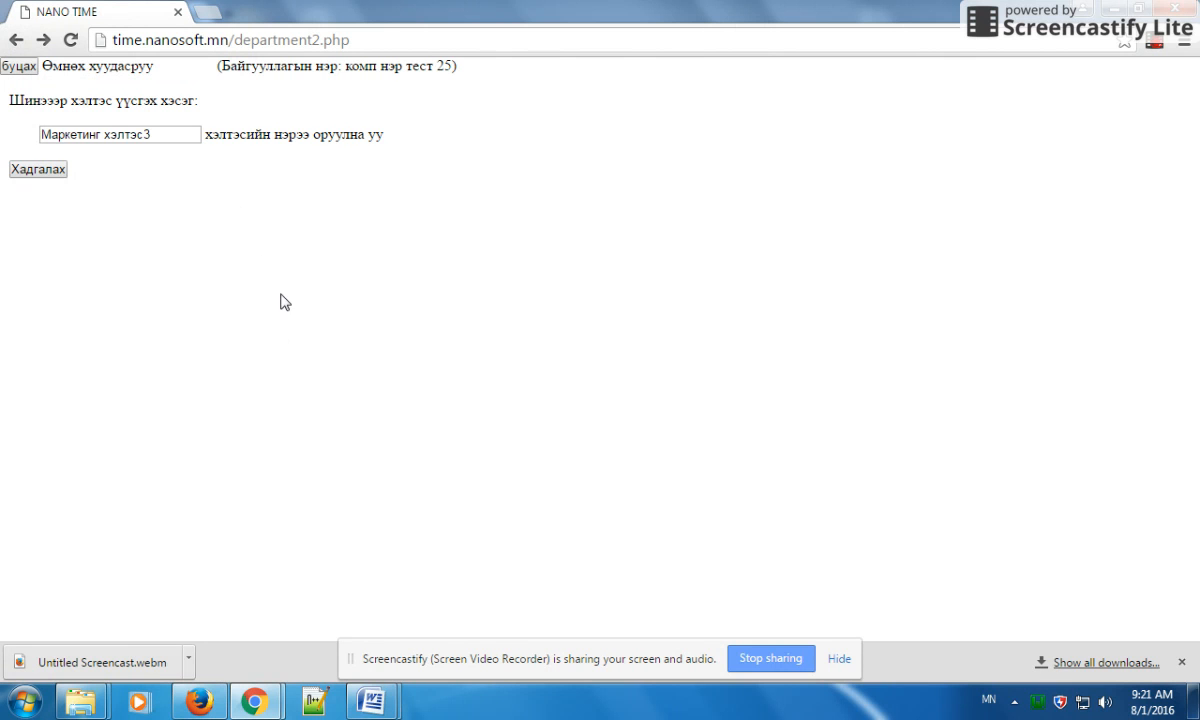
Go back through the department and employee pages to the main menu.
click(15, 45)
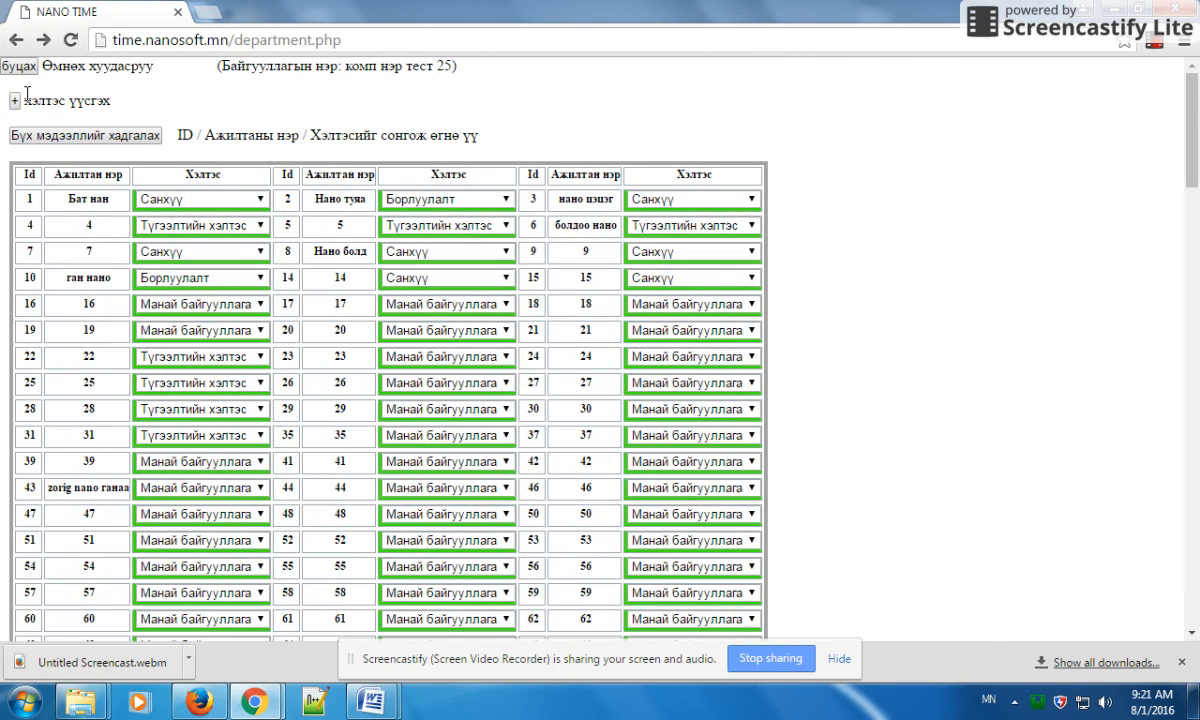
click(16, 70)
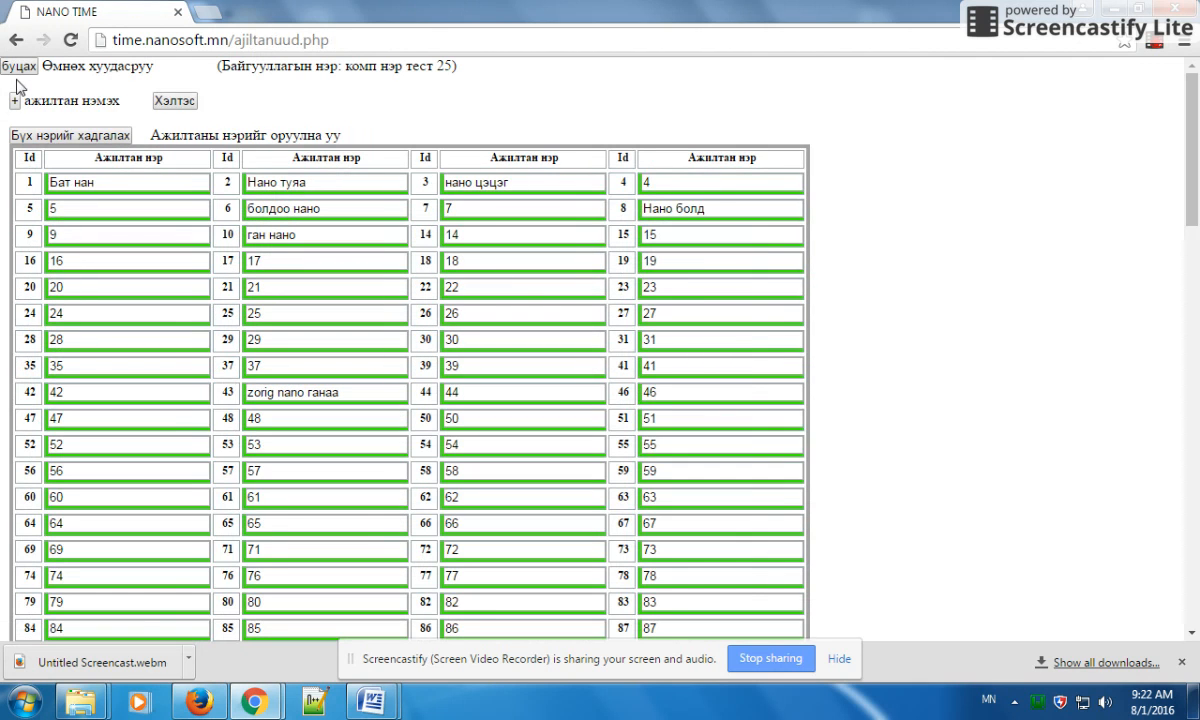
click(15, 69)
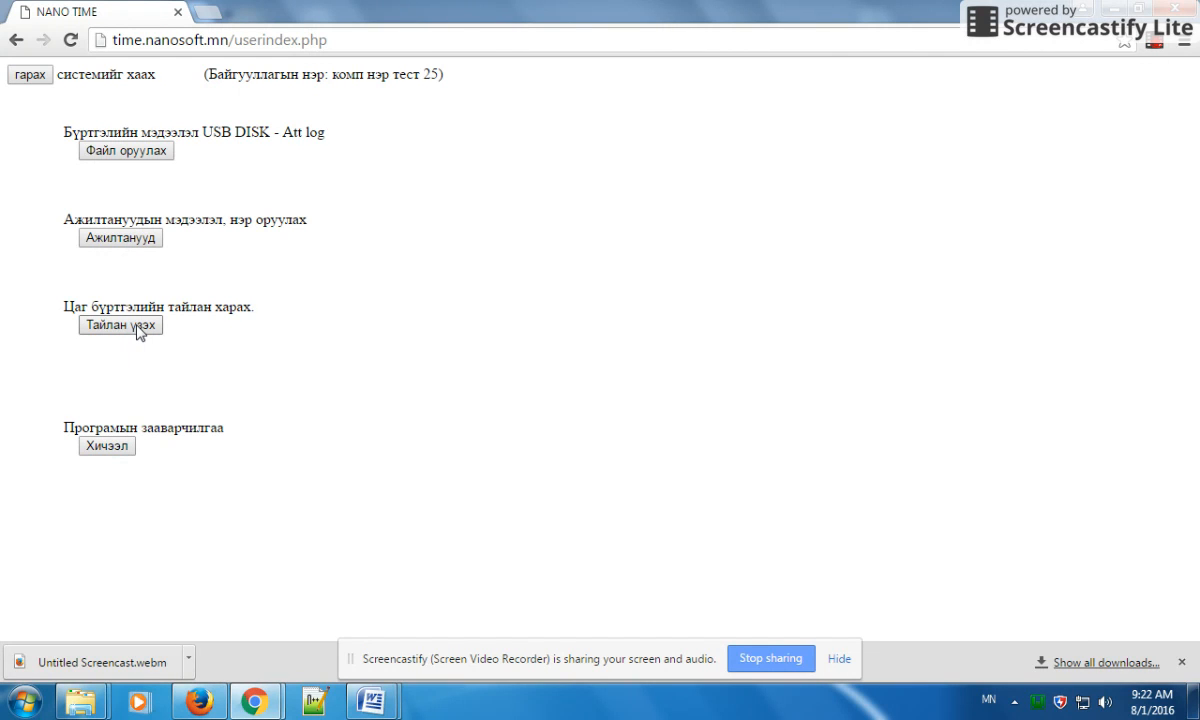
Open the report page and highlight the T1, T2, T4 and T5 descriptions, including T5's 09:00–18:00 hours.
click(130, 324)
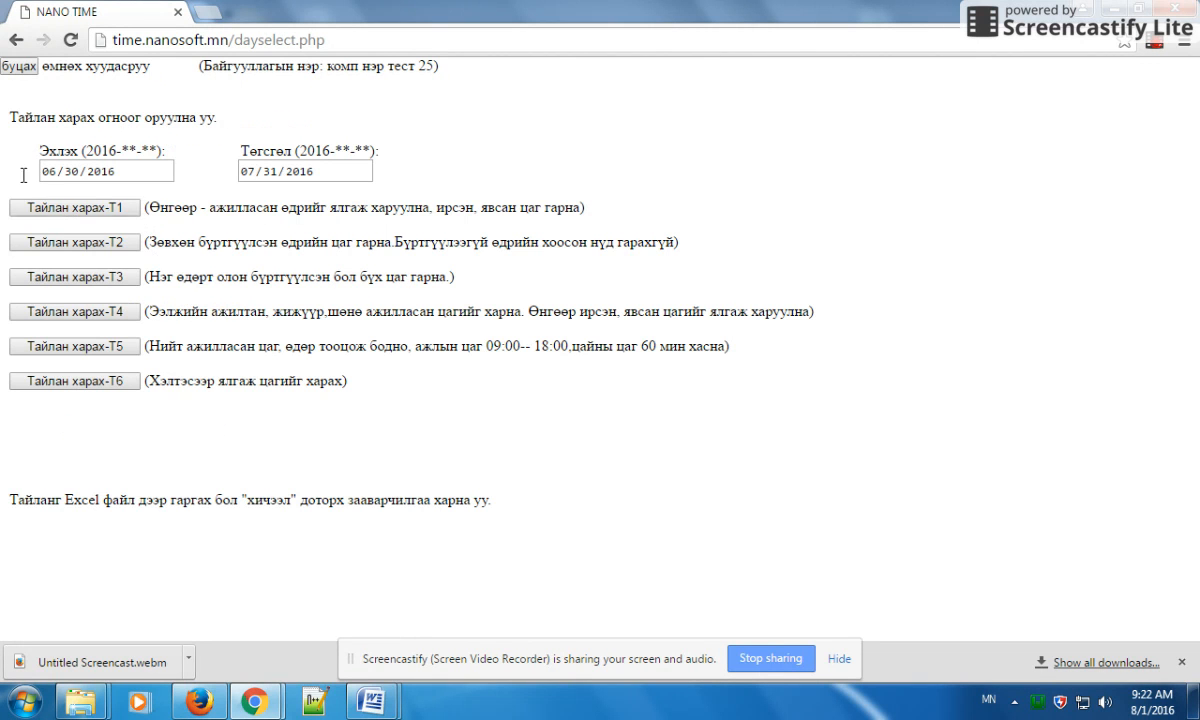
drag(167, 206, 329, 207)
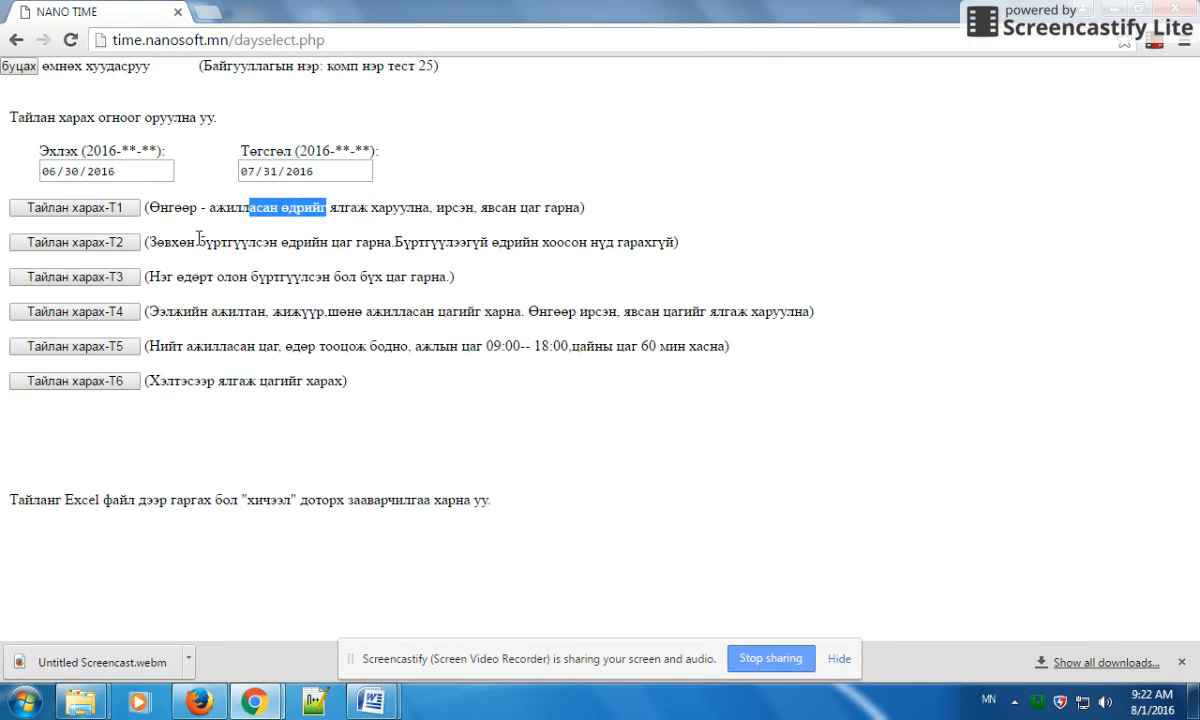
drag(171, 242, 287, 242)
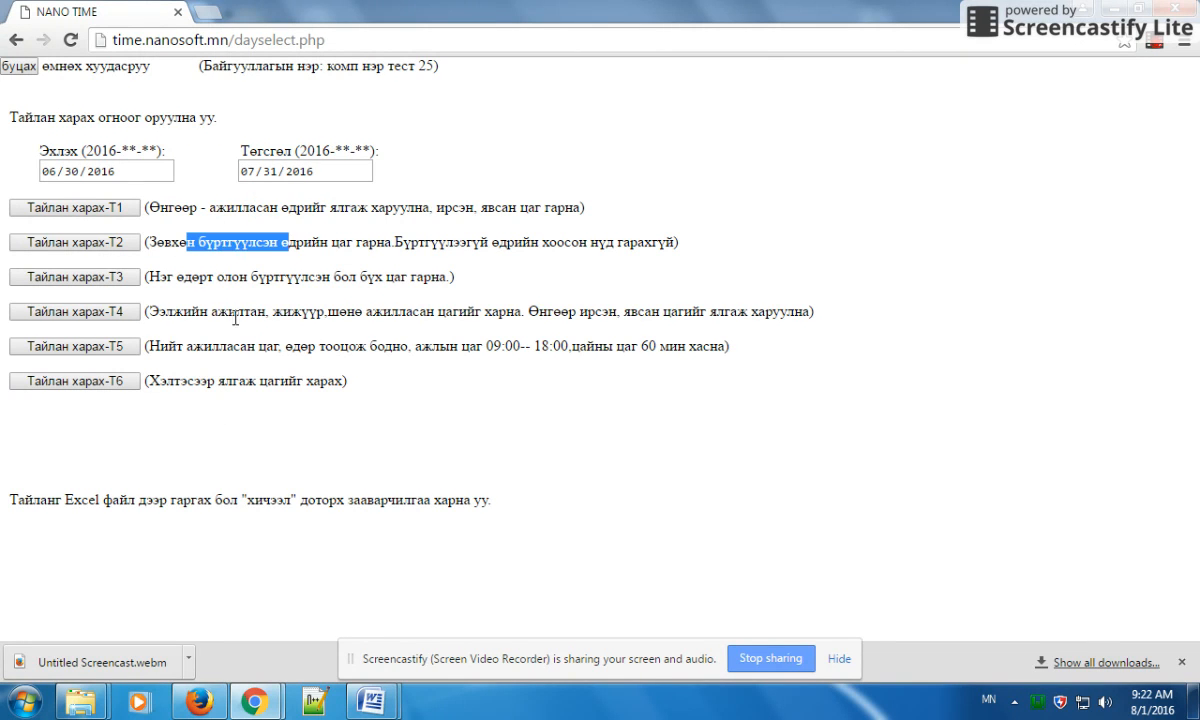
drag(218, 312, 316, 314)
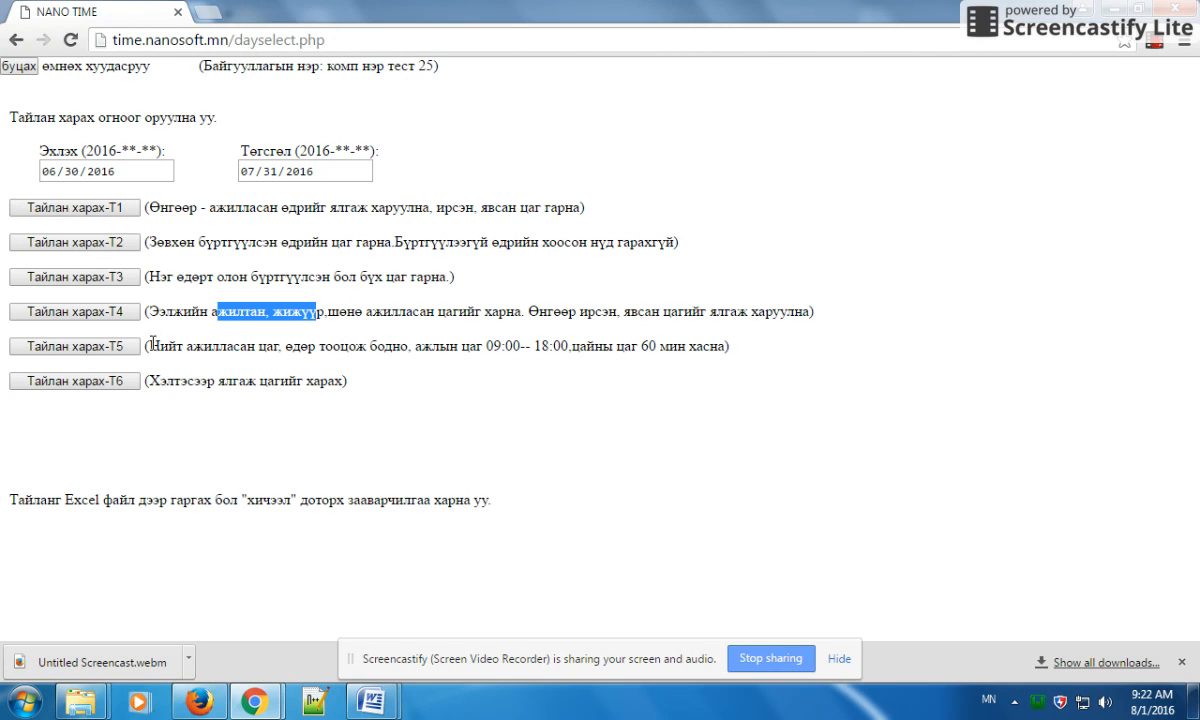
drag(152, 346, 196, 346)
drag(333, 346, 471, 348)
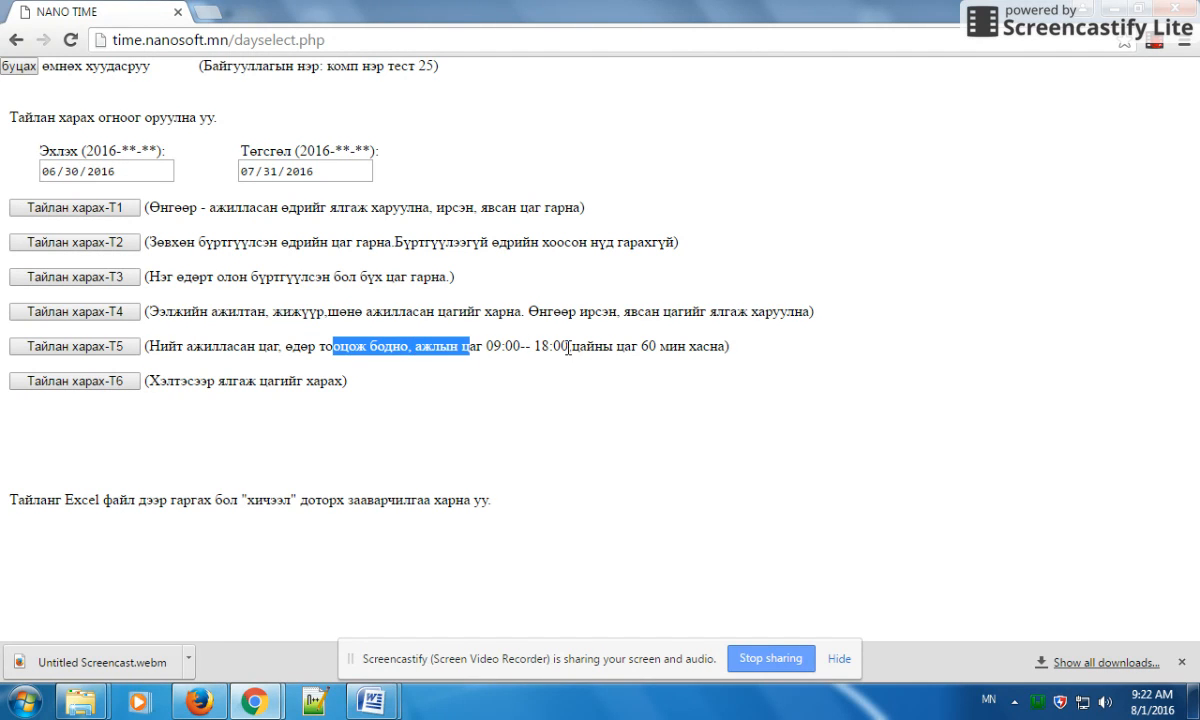
drag(568, 347, 492, 350)
drag(742, 349, 565, 353)
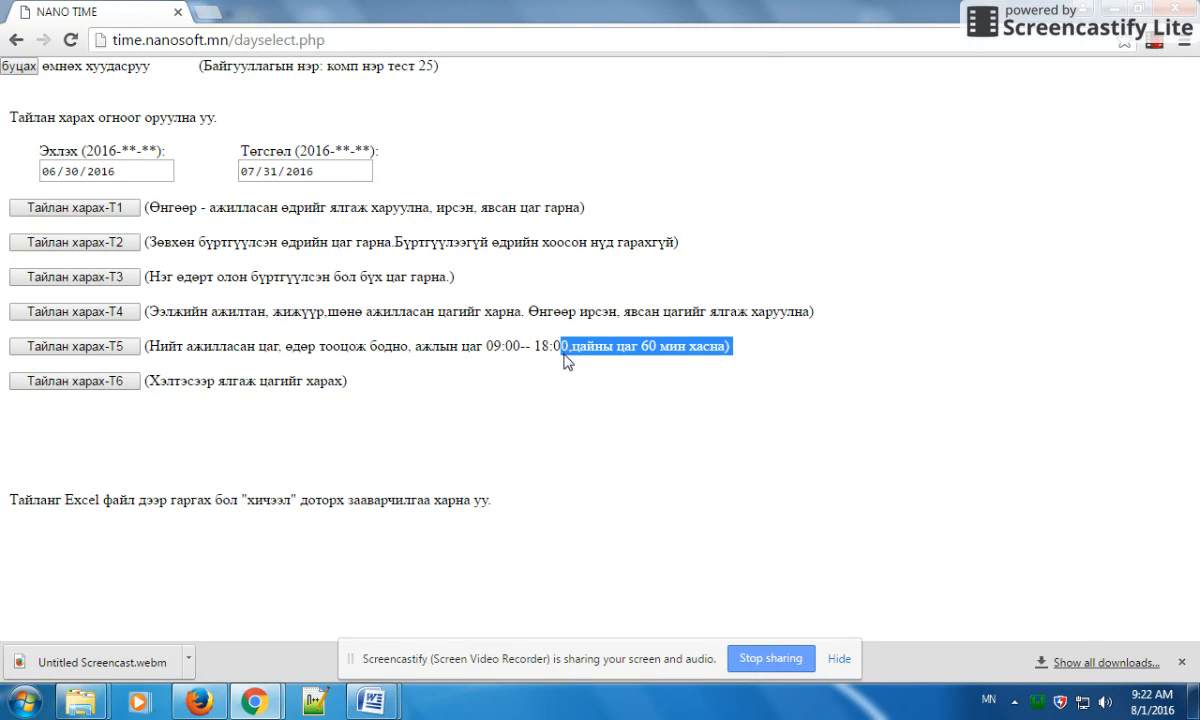
click(493, 351)
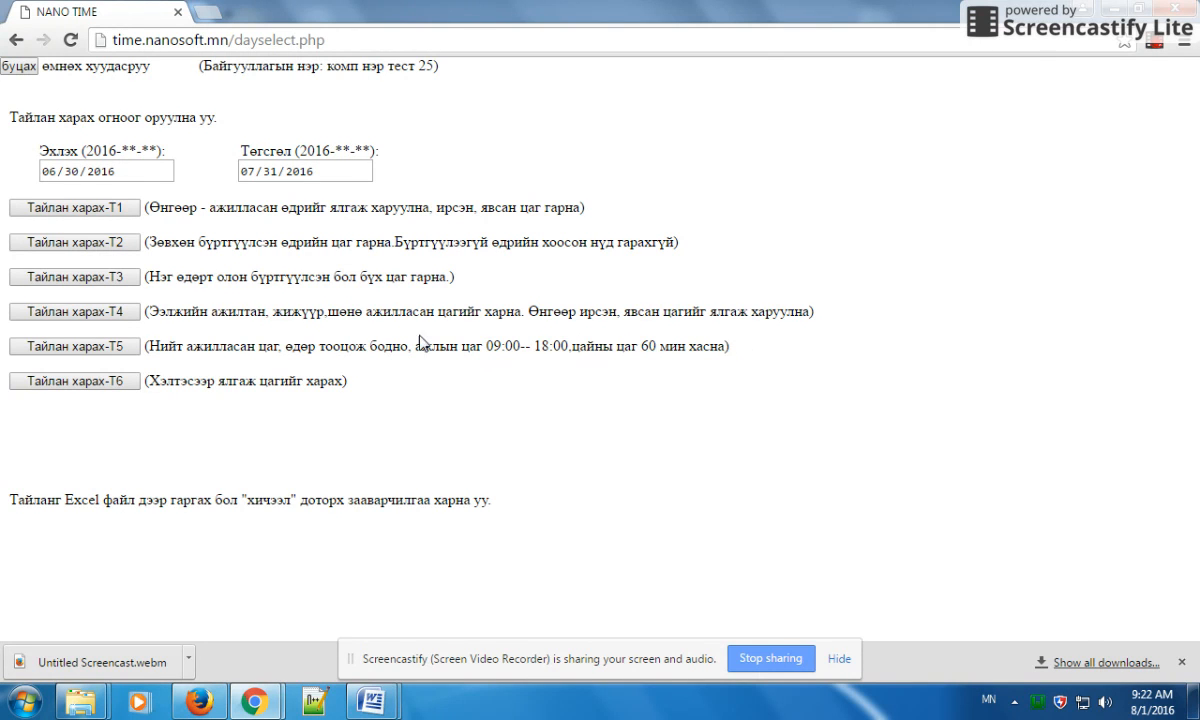
drag(257, 314, 376, 308)
click(266, 311)
Pick June 22, 2016 as the start date, leaving the end date at 07/31/2016.
click(164, 172)
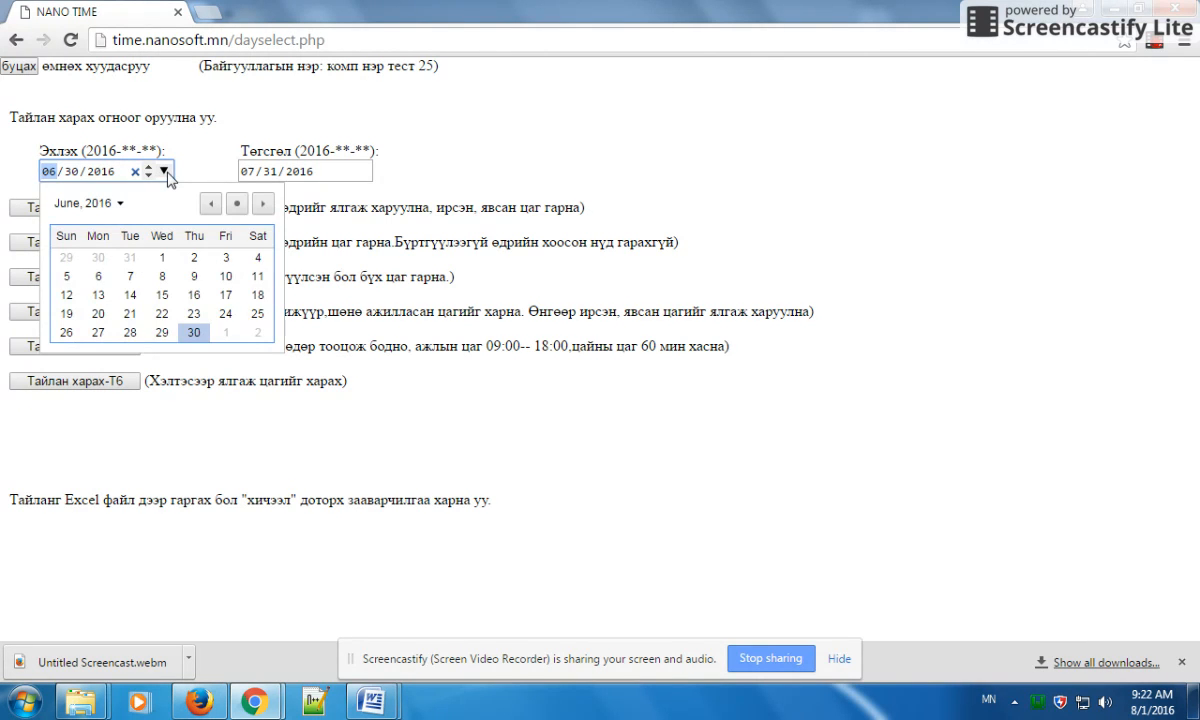
click(162, 313)
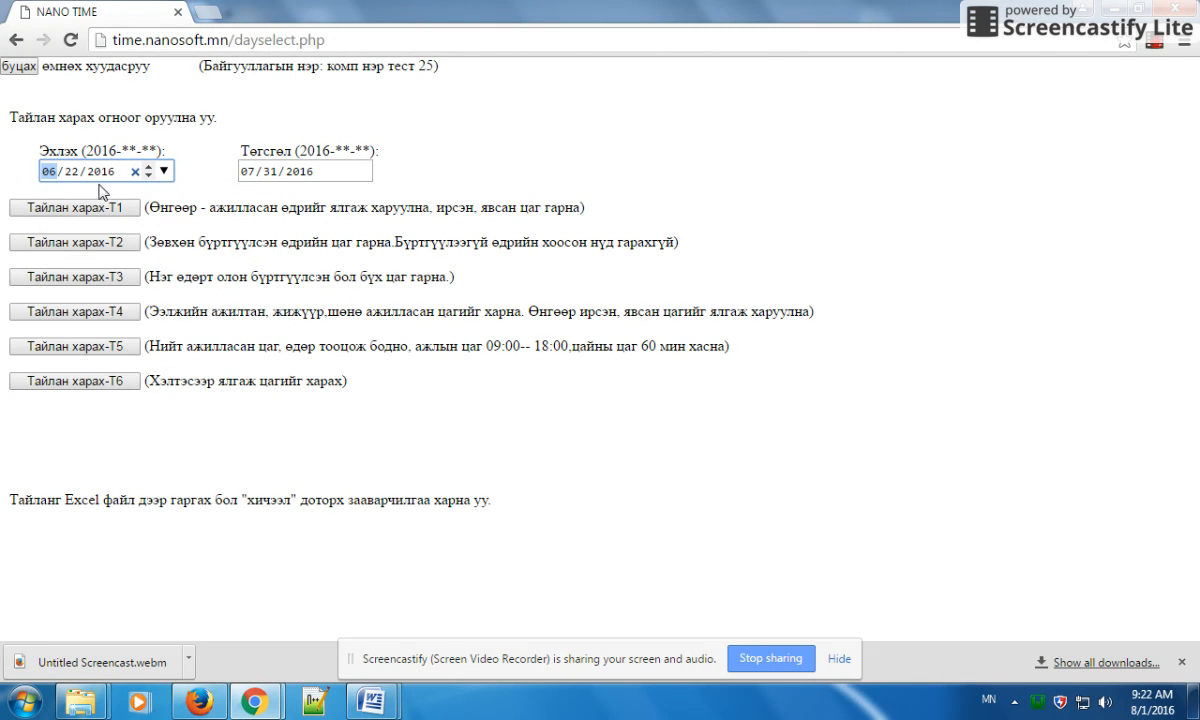
click(364, 172)
click(436, 184)
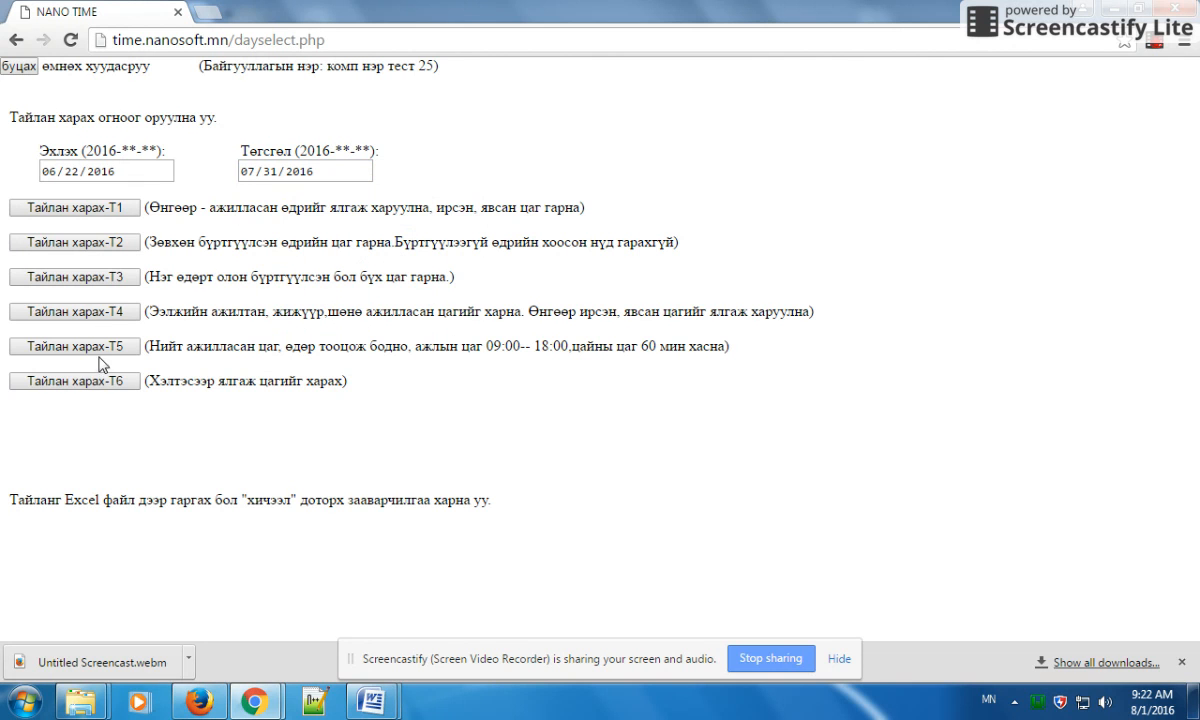
Switch to the local NANO TIME in Firefox and change the start date to 2016-06-20.
drag(373, 391, 143, 382)
click(341, 407)
key(alt+Tab)
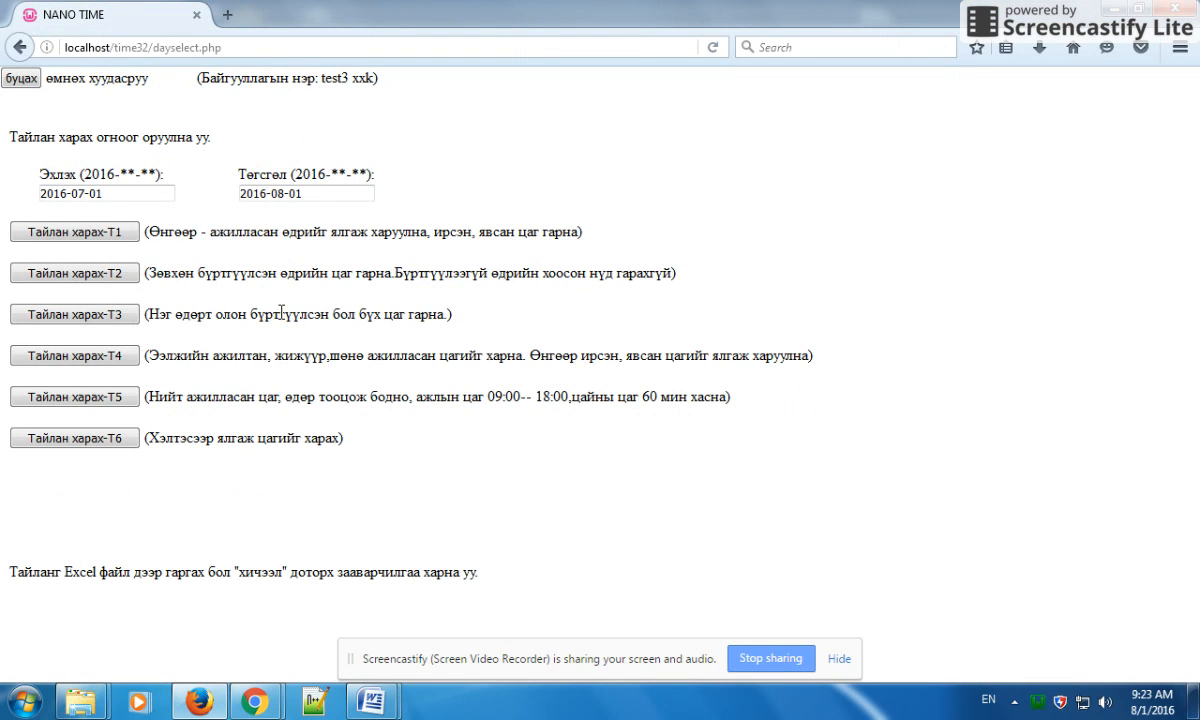
click(104, 196)
key(BackSpace)
key(BackSpace)
key(Down)
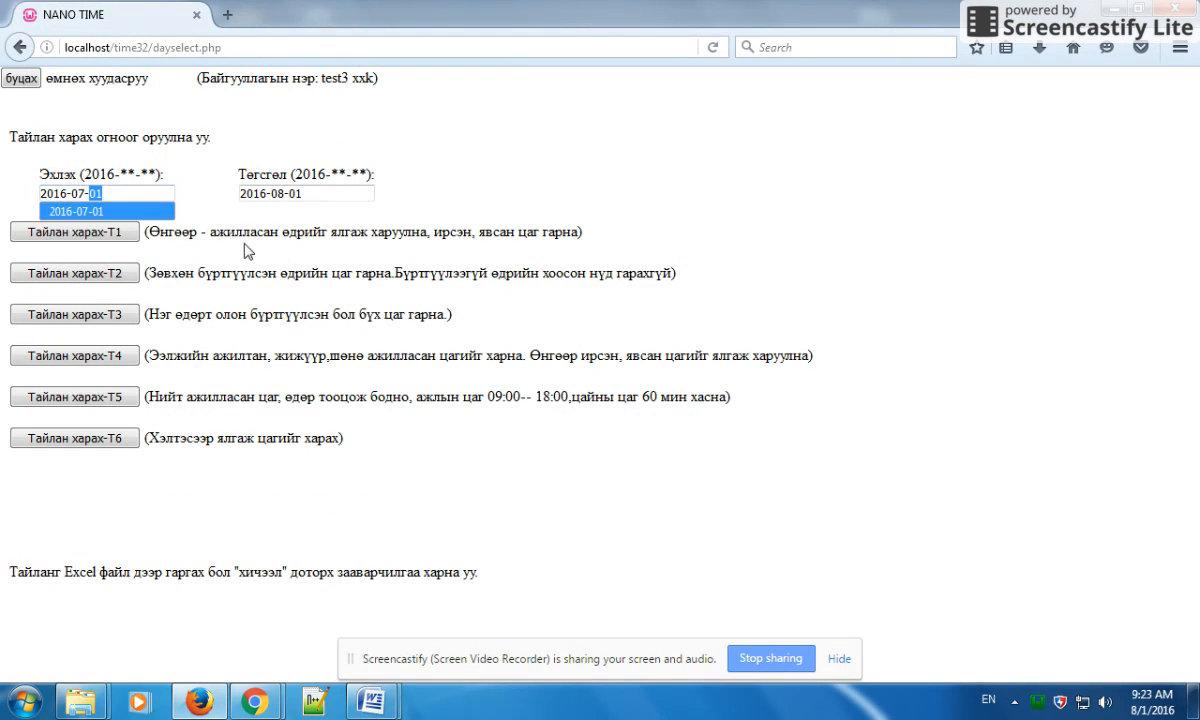
click(80, 192)
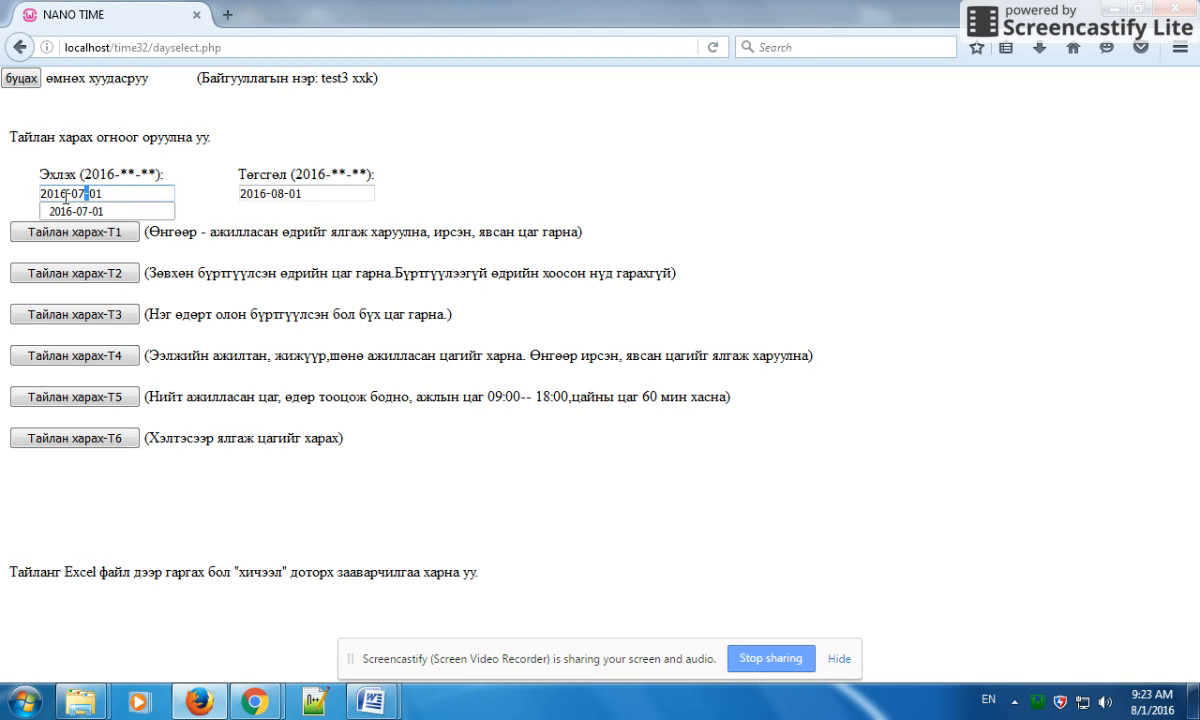
key(BackSpace)
text(6-20)
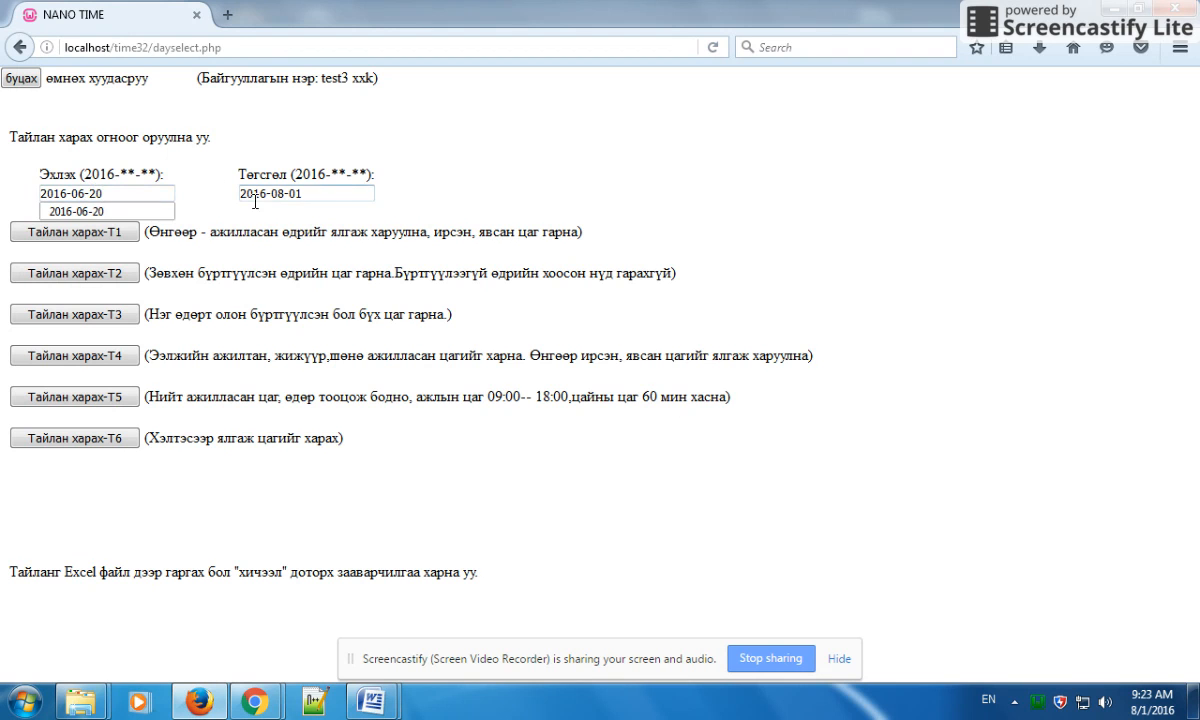
Change the end date to 2016-07-23.
mouse_move(285, 193)
mouse_down()
mouse_move(269, 196)
mouse_move(291, 194)
mouse_up()
text(07-23)
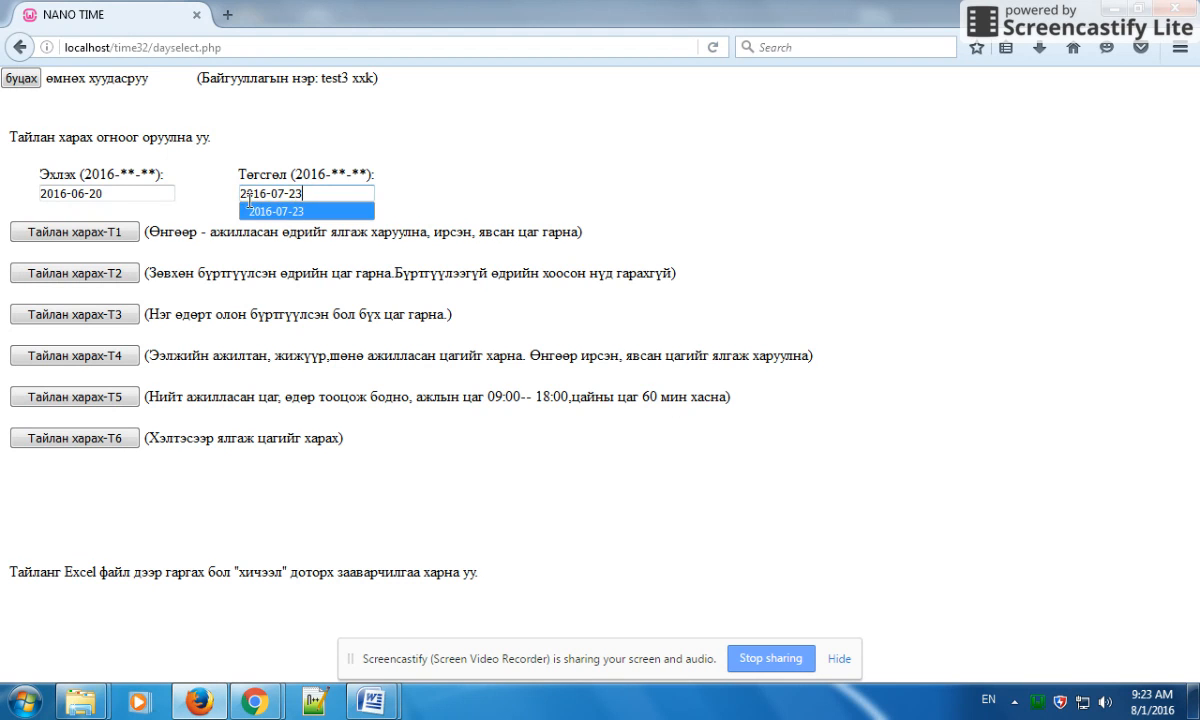
drag(239, 193, 266, 195)
click(253, 193)
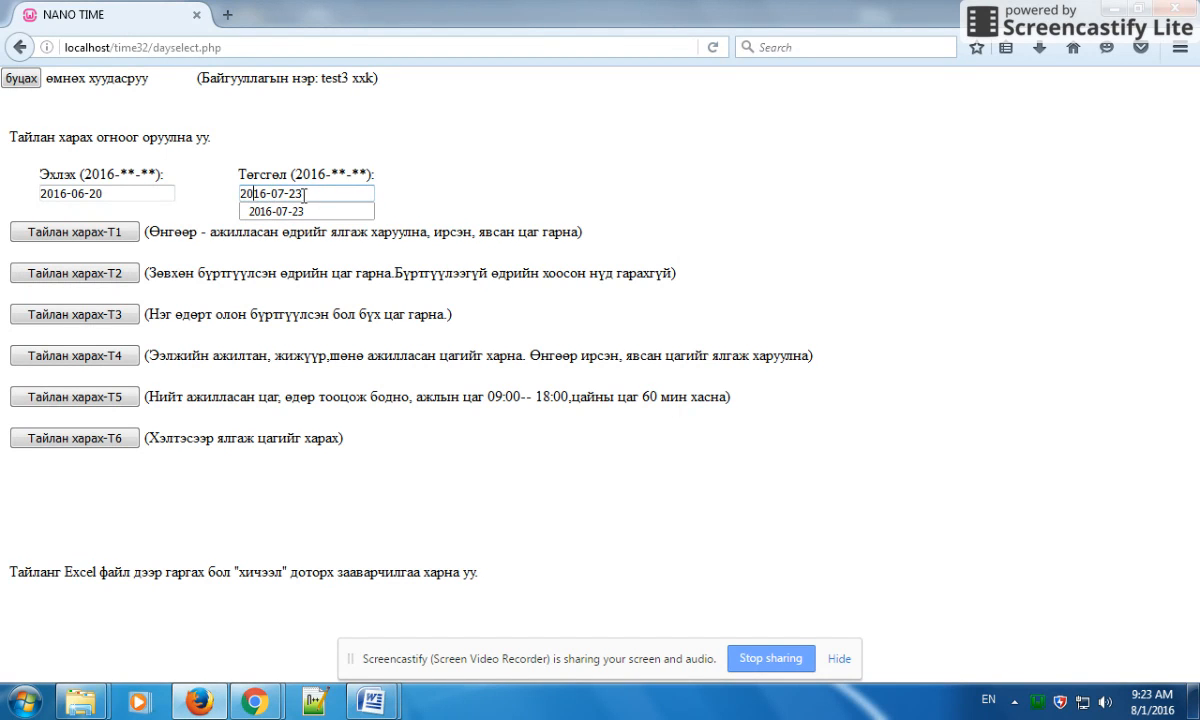
drag(323, 194, 190, 192)
click(308, 300)
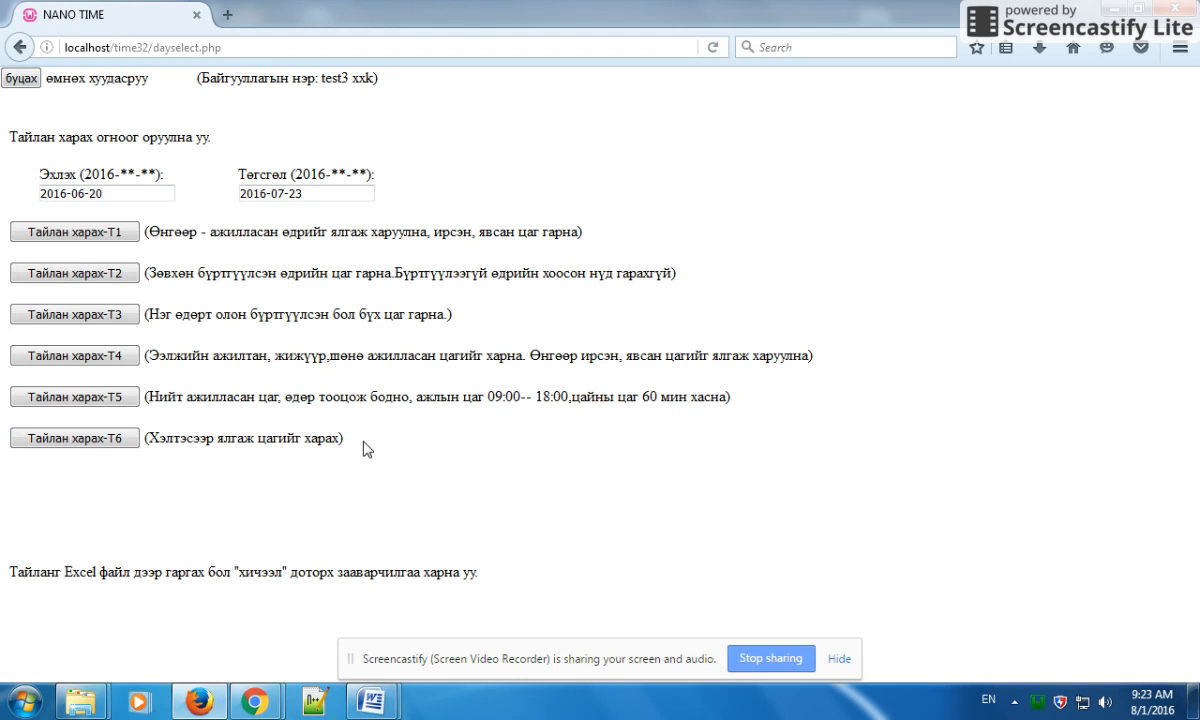
drag(347, 440, 184, 447)
Open the T6 report form, choose the Санхүү department, and view its report.
click(78, 439)
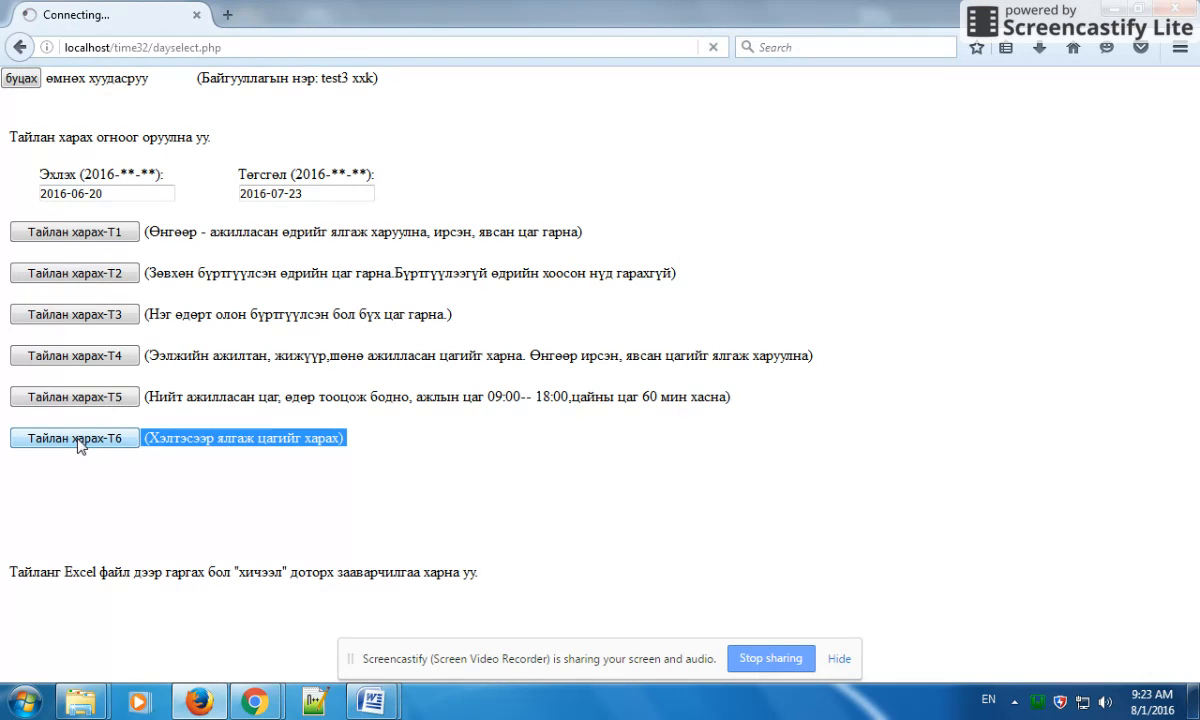
click(148, 192)
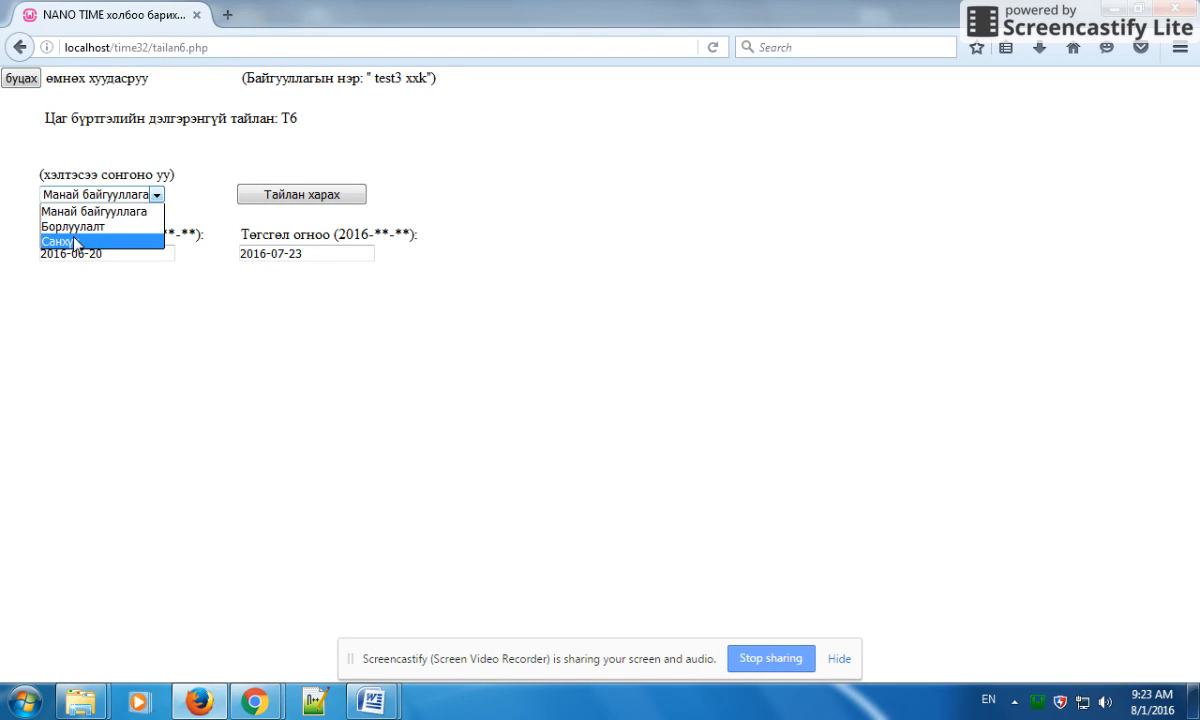
click(75, 242)
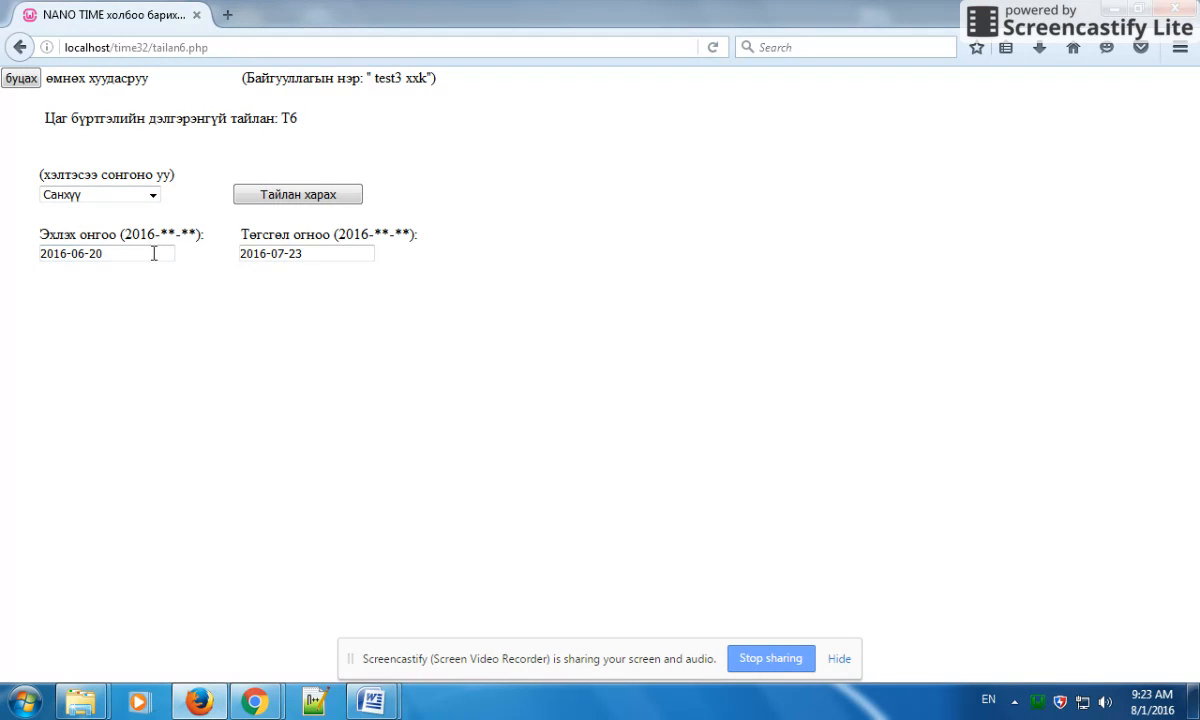
click(329, 205)
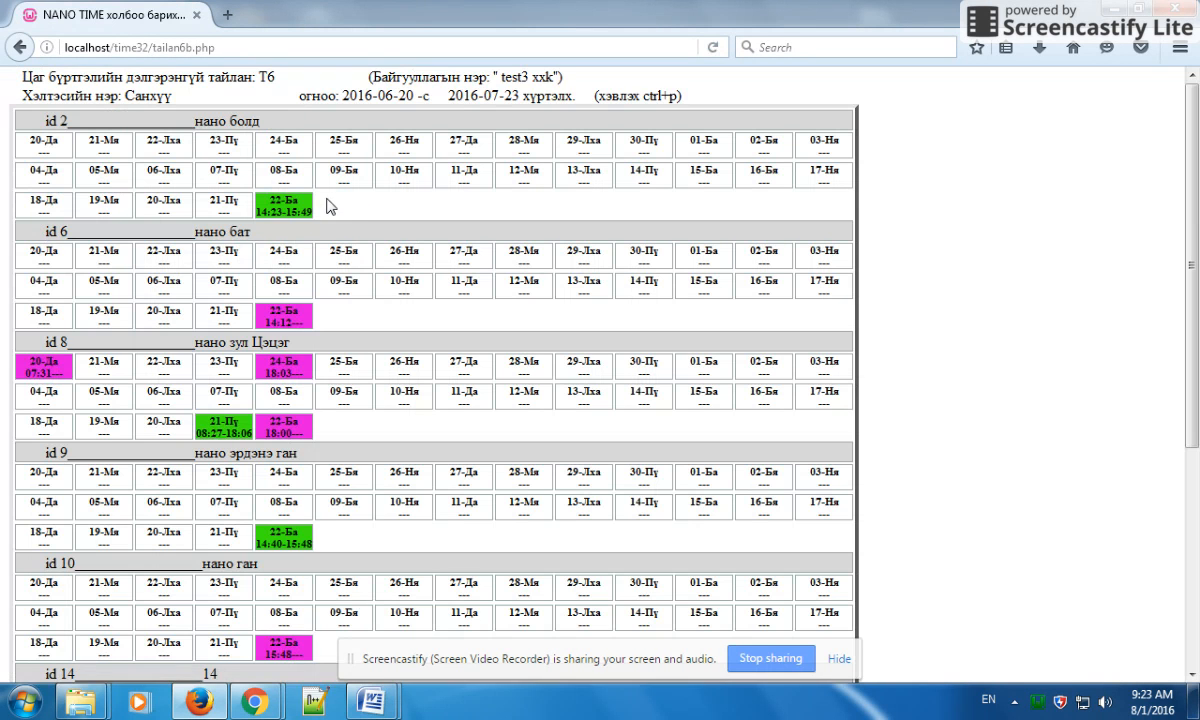
scroll(60, 212, down, 7)
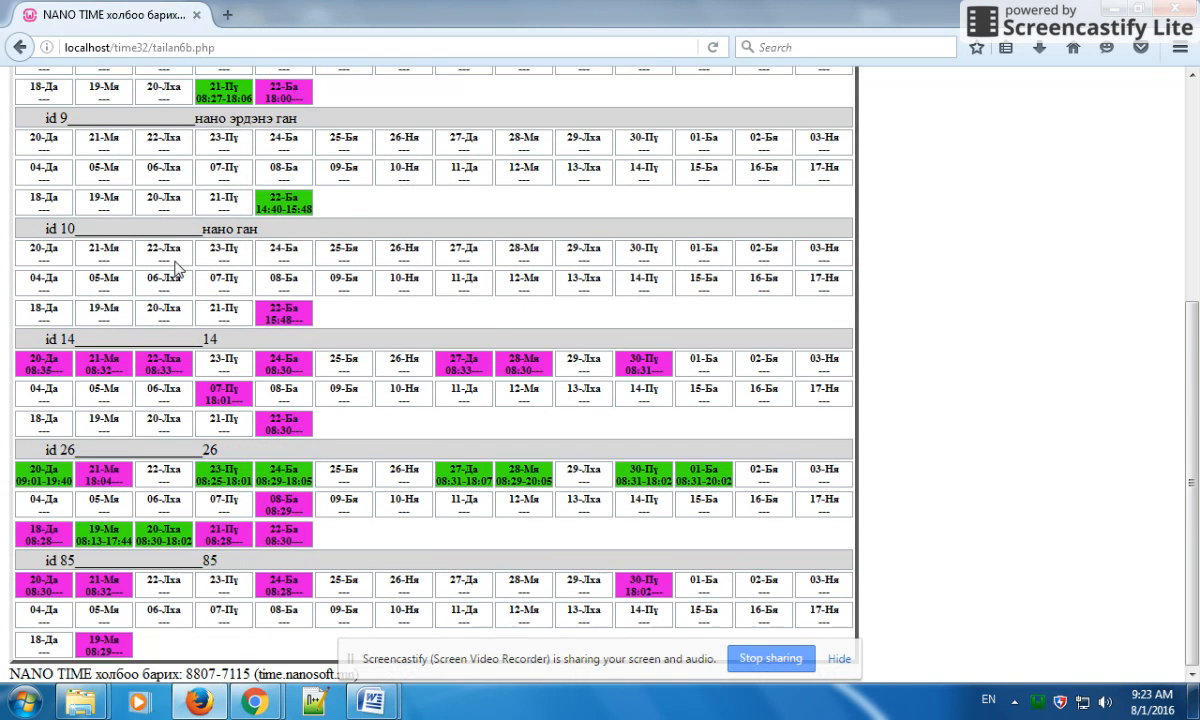
scroll(330, 255, up, 3)
scroll(343, 255, up, 5)
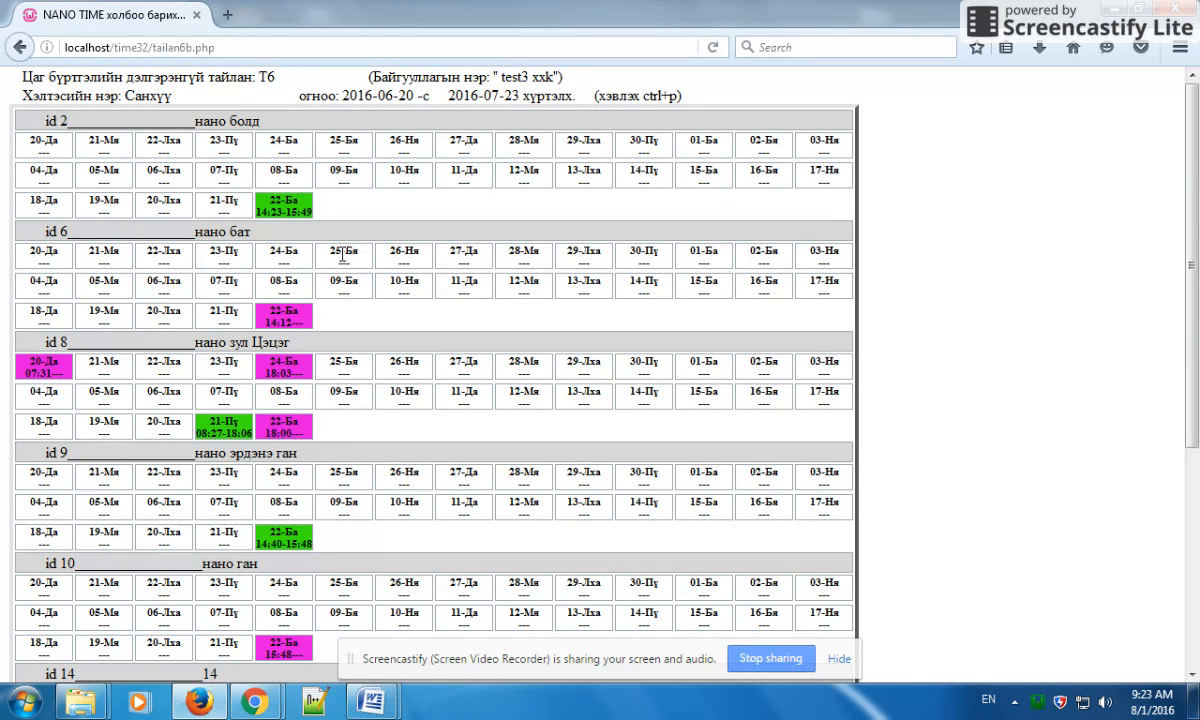
scroll(343, 255, down, 5)
scroll(343, 255, up, 5)
double_click(40, 230)
double_click(246, 232)
click(278, 313)
scroll(286, 258, down, 3)
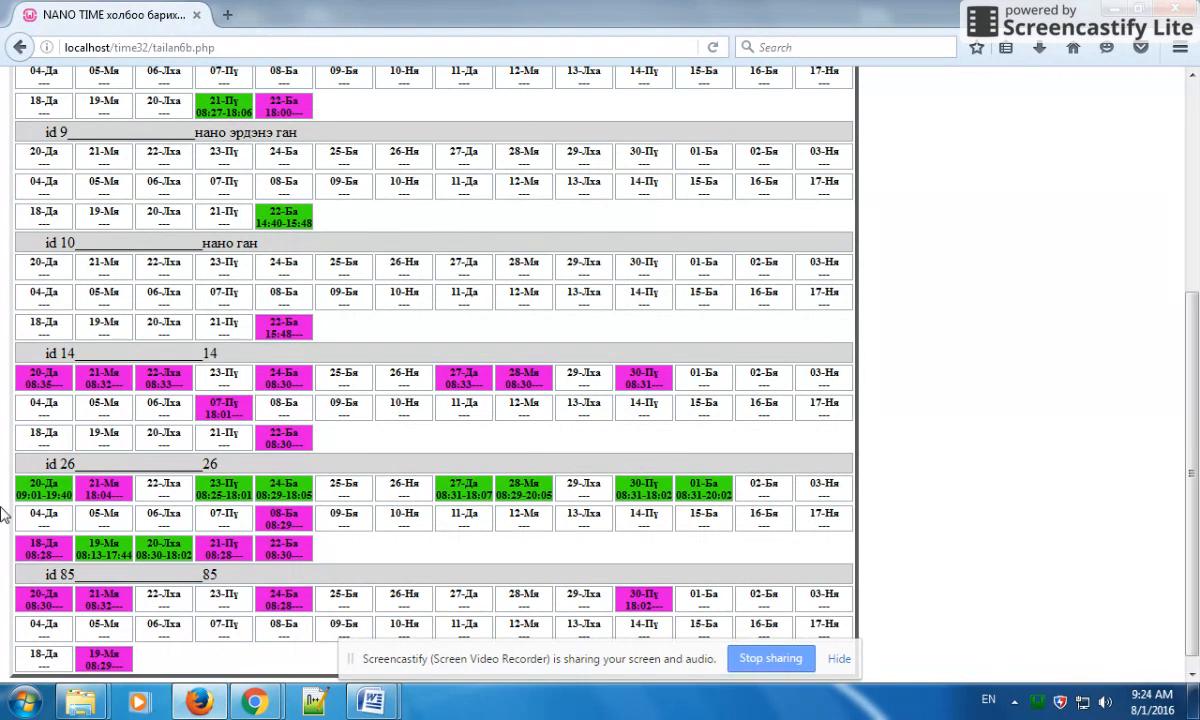
drag(218, 449, 197, 449)
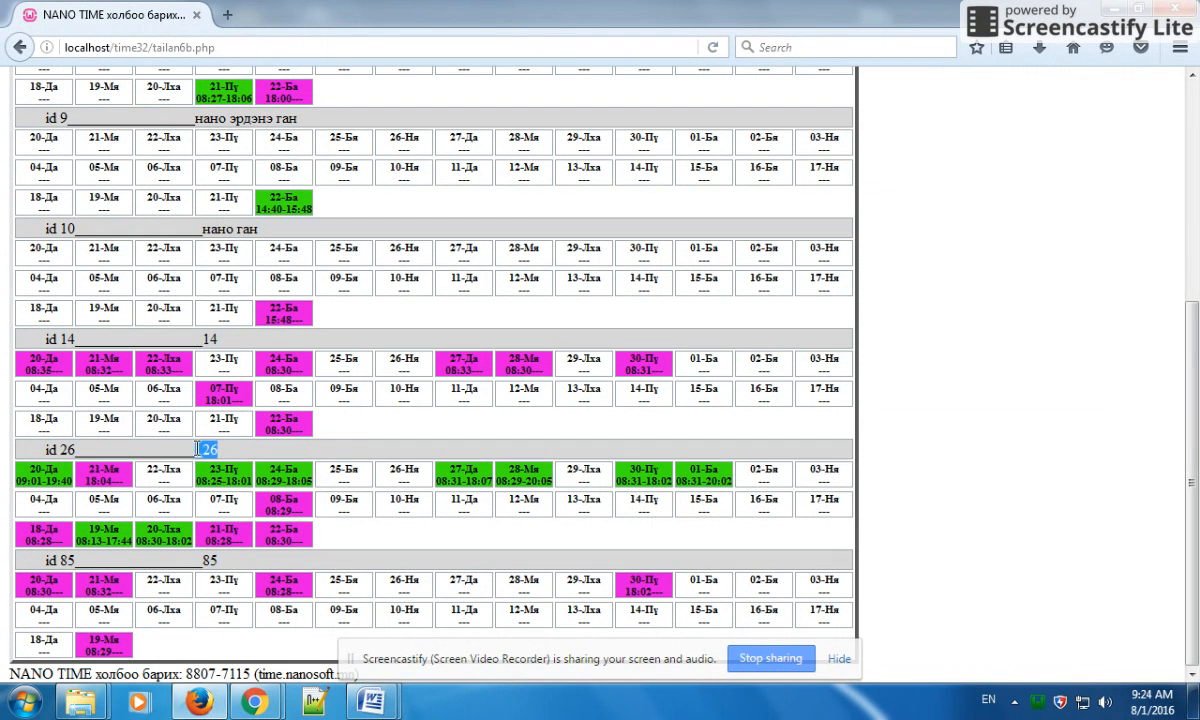
click(60, 484)
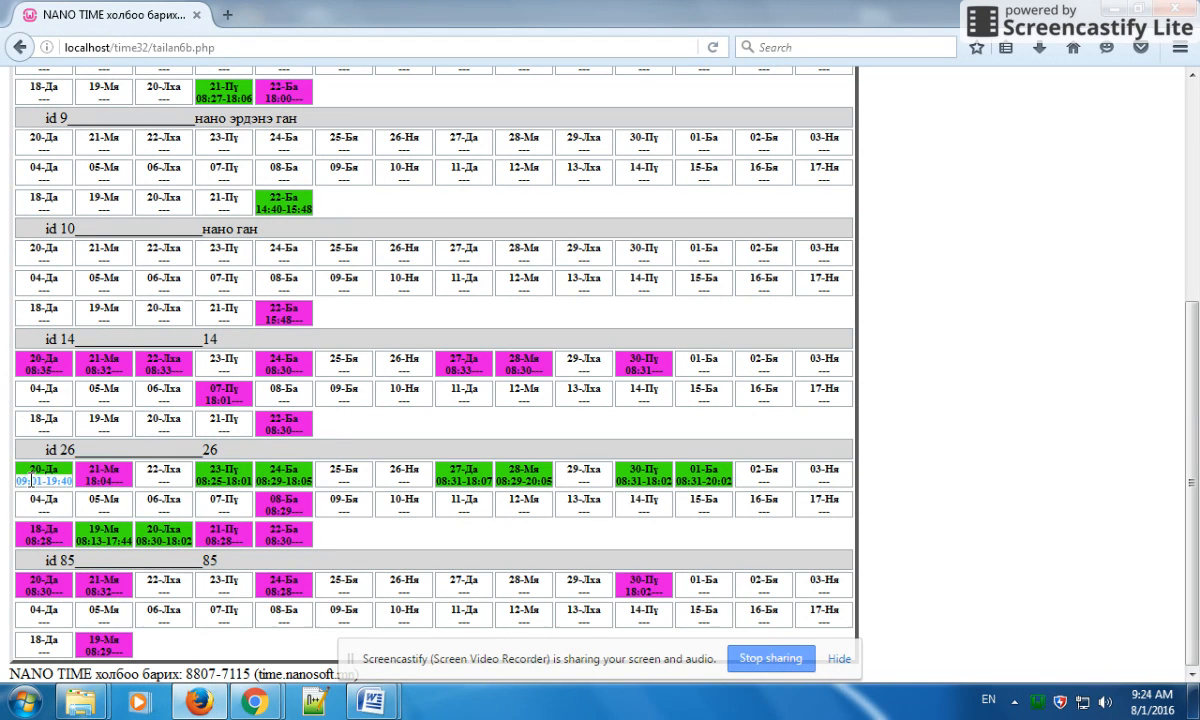
mouse_move(89, 469)
mouse_down()
mouse_move(128, 490)
mouse_move(82, 470)
mouse_up()
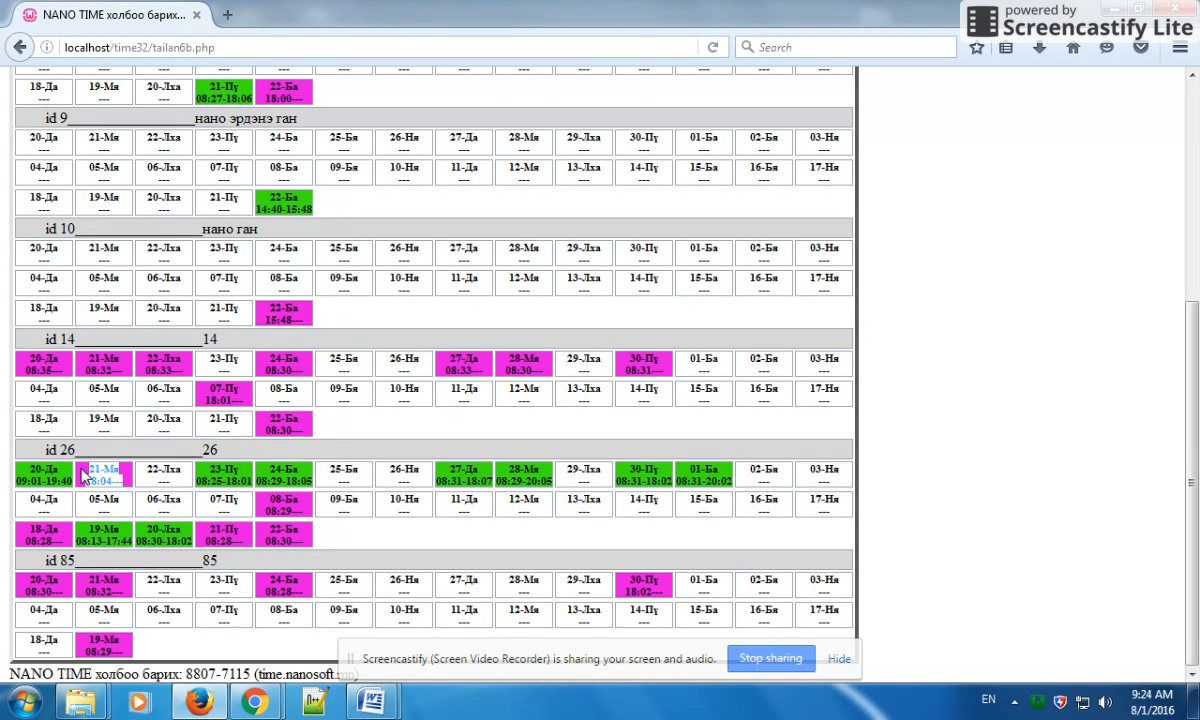
click(149, 477)
triple_click(115, 481)
triple_click(153, 468)
double_click(157, 479)
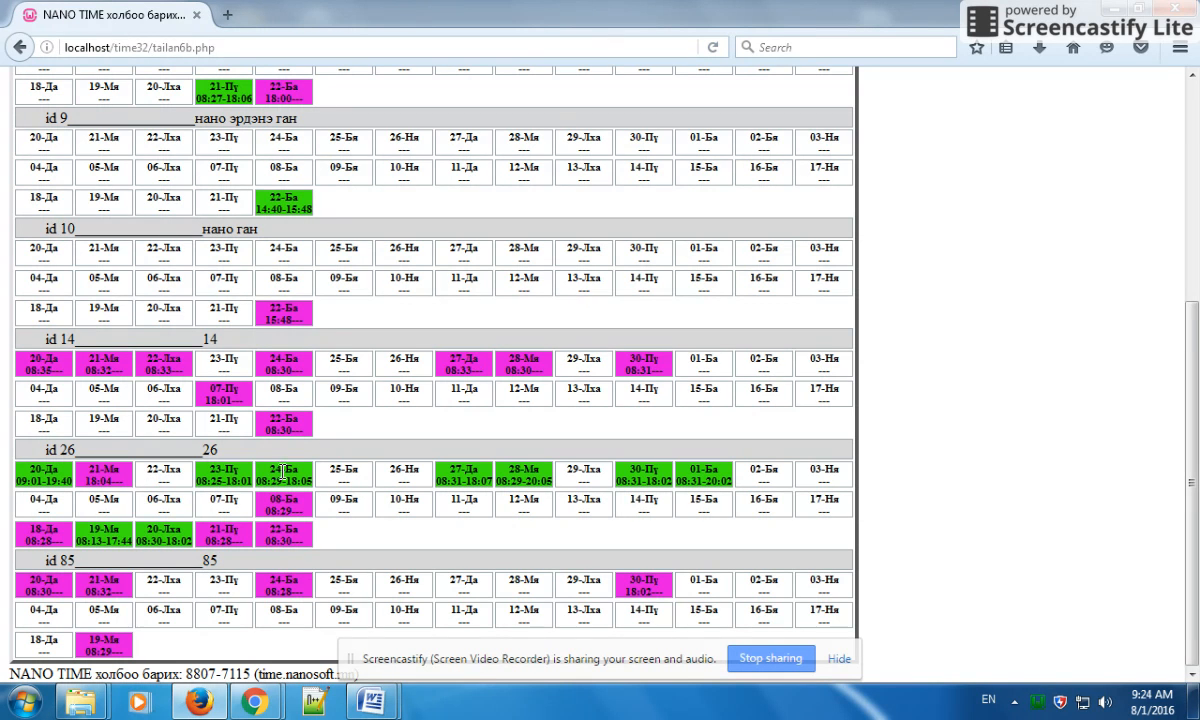
double_click(164, 474)
scroll(720, 560, up, 5)
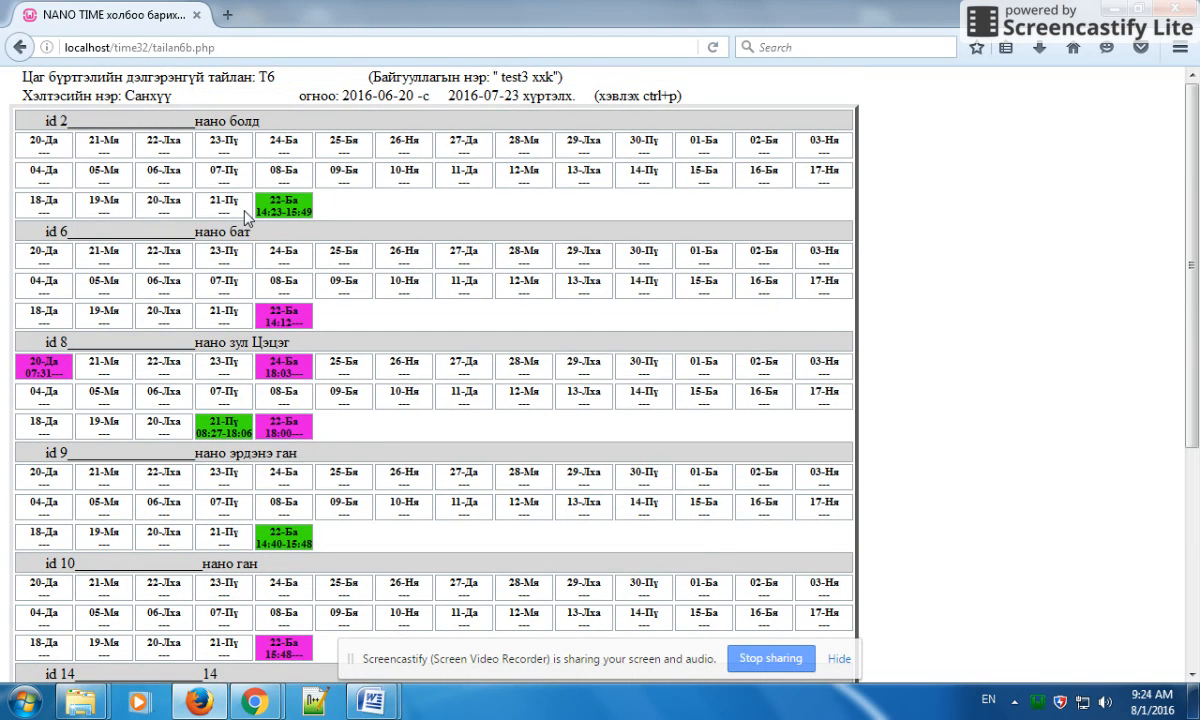
Cancel the print dialog, then select the T6 report from its header to the bottom.
key(ctrl+p)
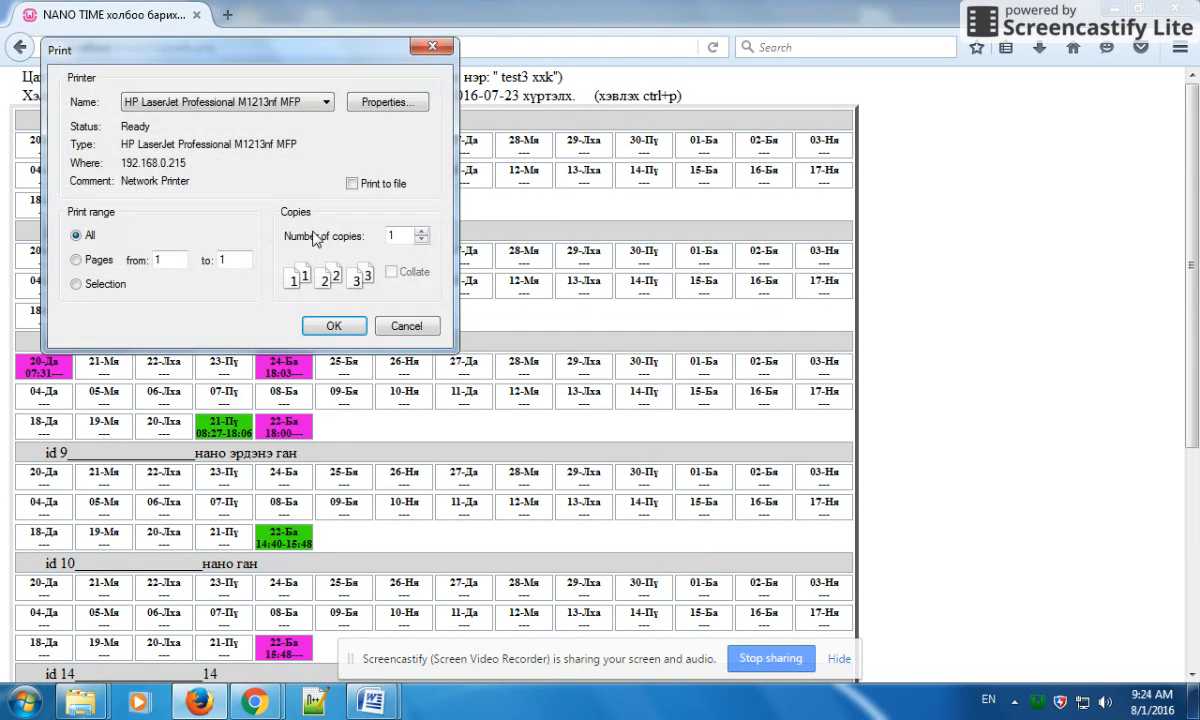
drag(304, 46, 588, 200)
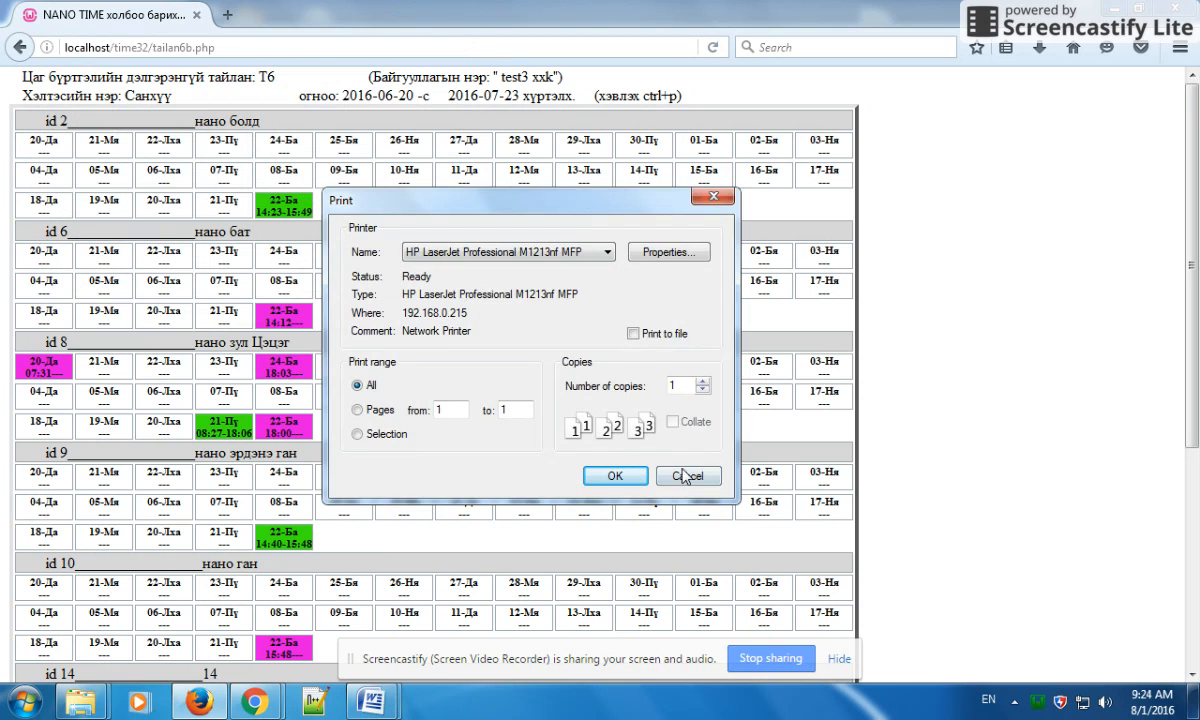
click(686, 476)
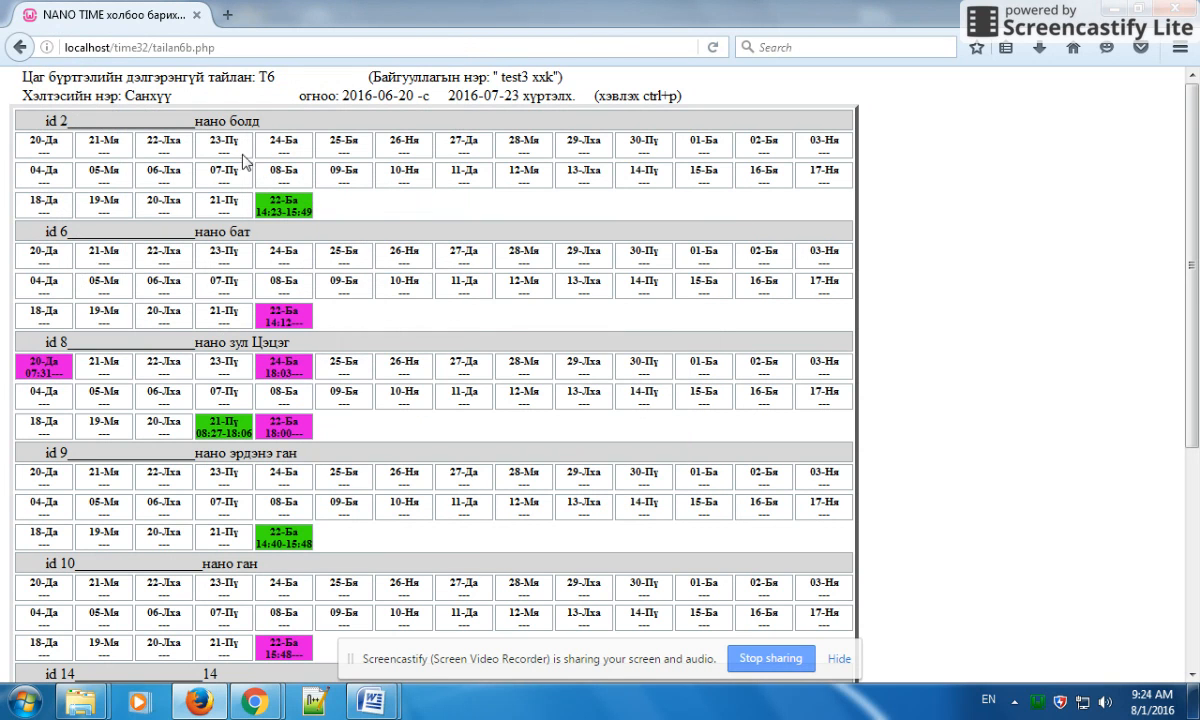
drag(26, 77, 880, 700)
click(8, 88)
Select the whole T6 report down to the id 85 rows and copy it.
drag(762, 681, 229, 660)
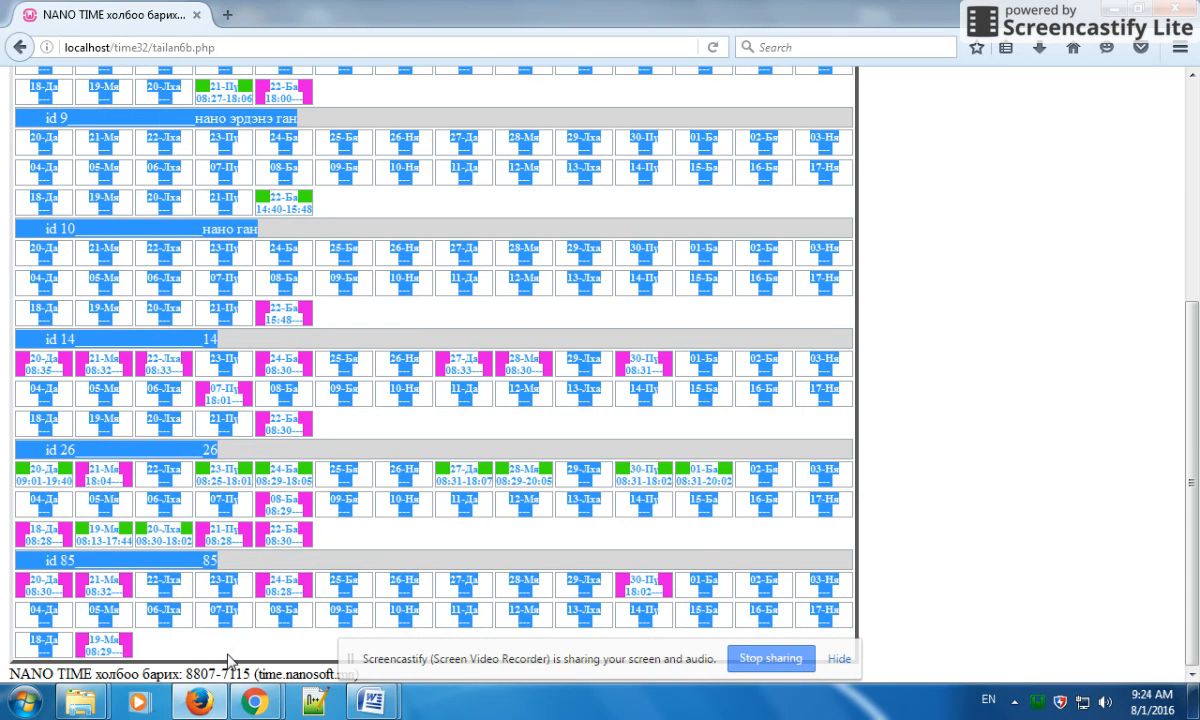
scroll(83, 123, up, 6)
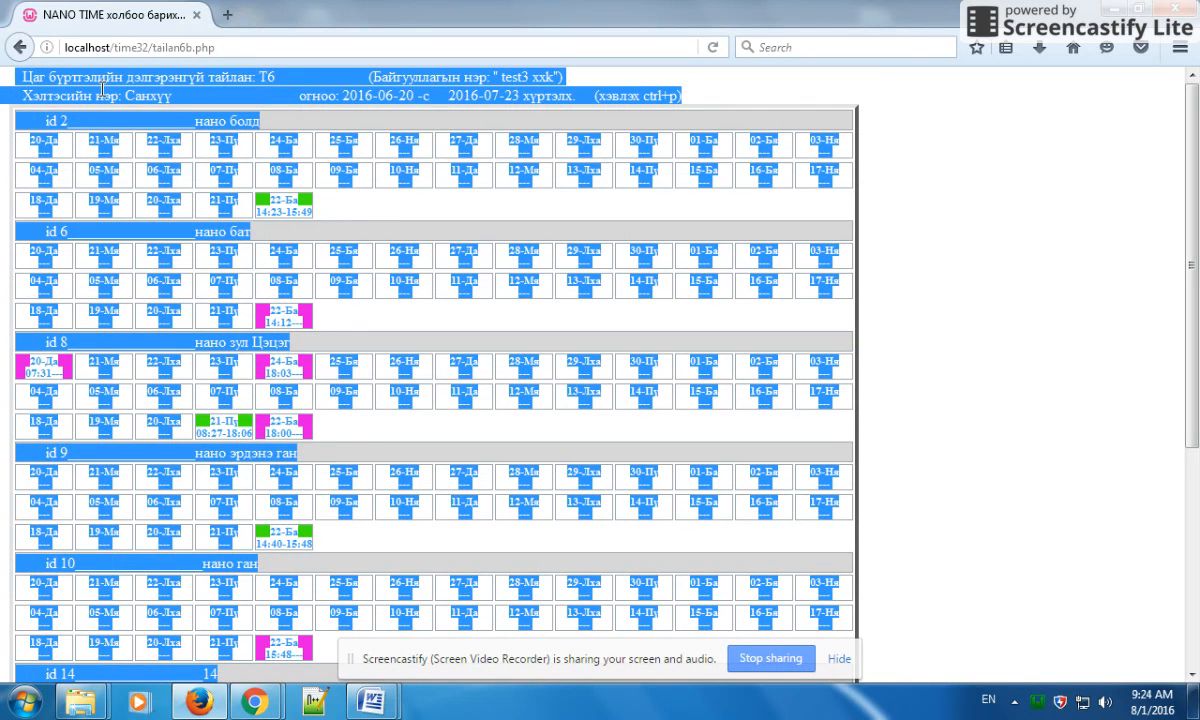
right_click(103, 89)
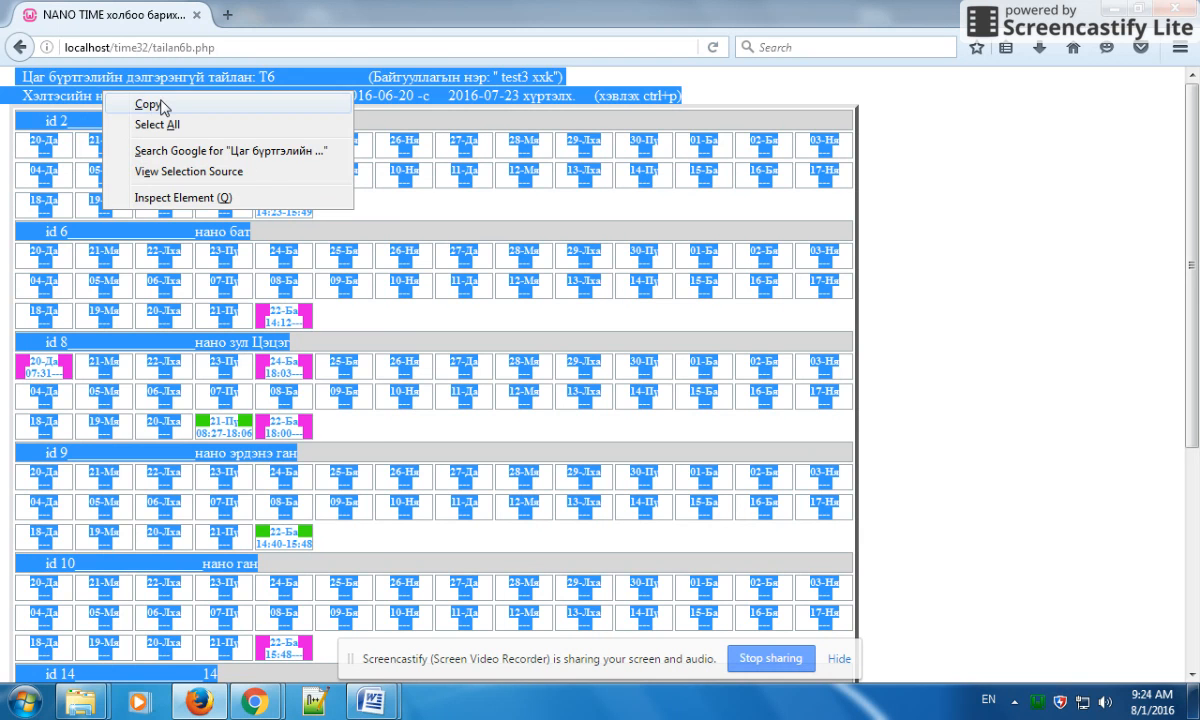
click(148, 104)
Paste the report into cell A1 of a new Excel 2007 workbook and check the date in C7.
click(26, 700)
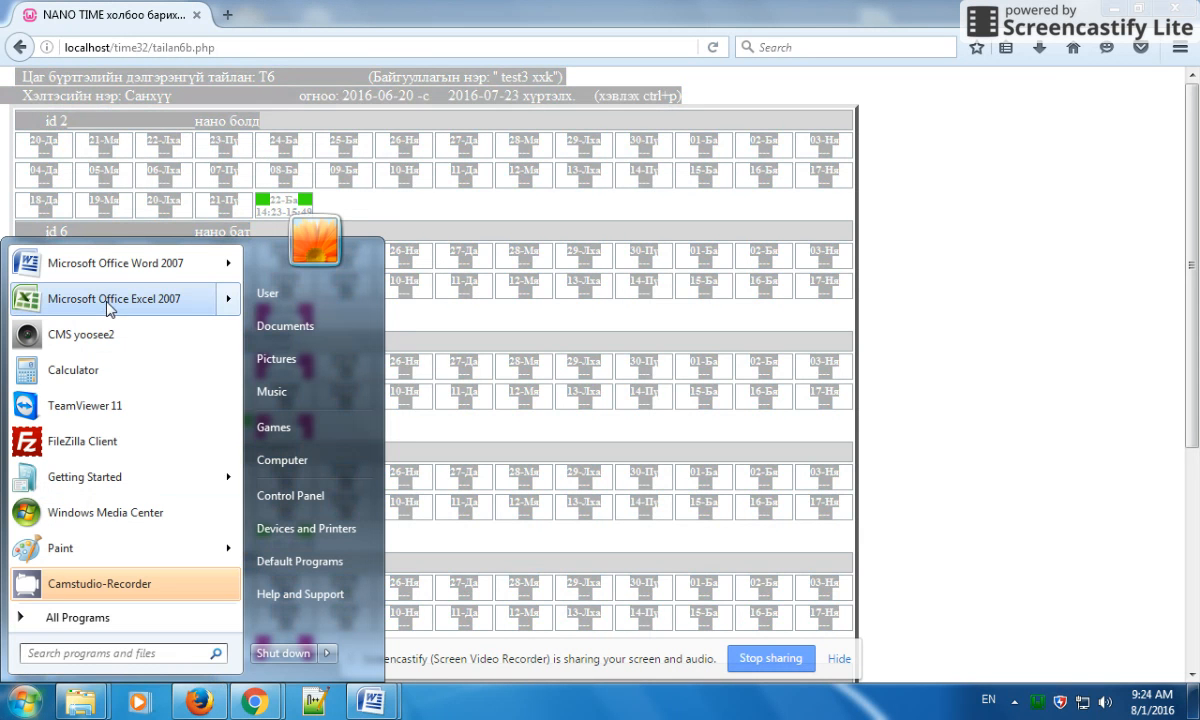
click(110, 299)
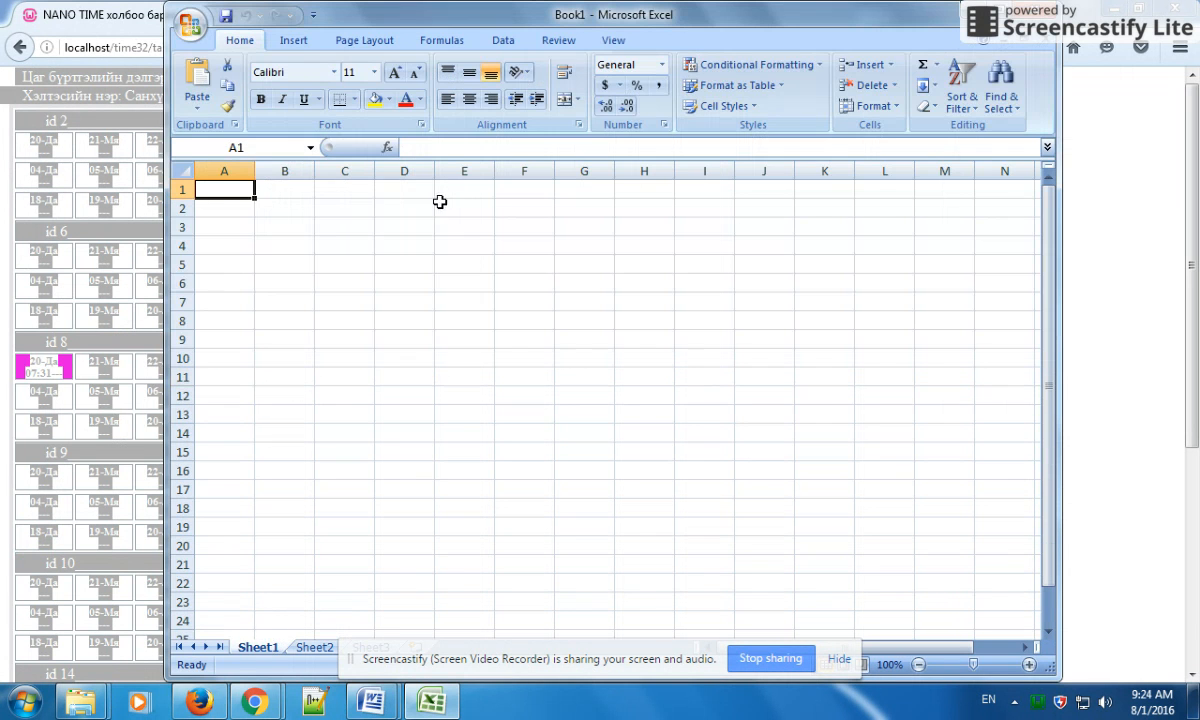
right_click(215, 188)
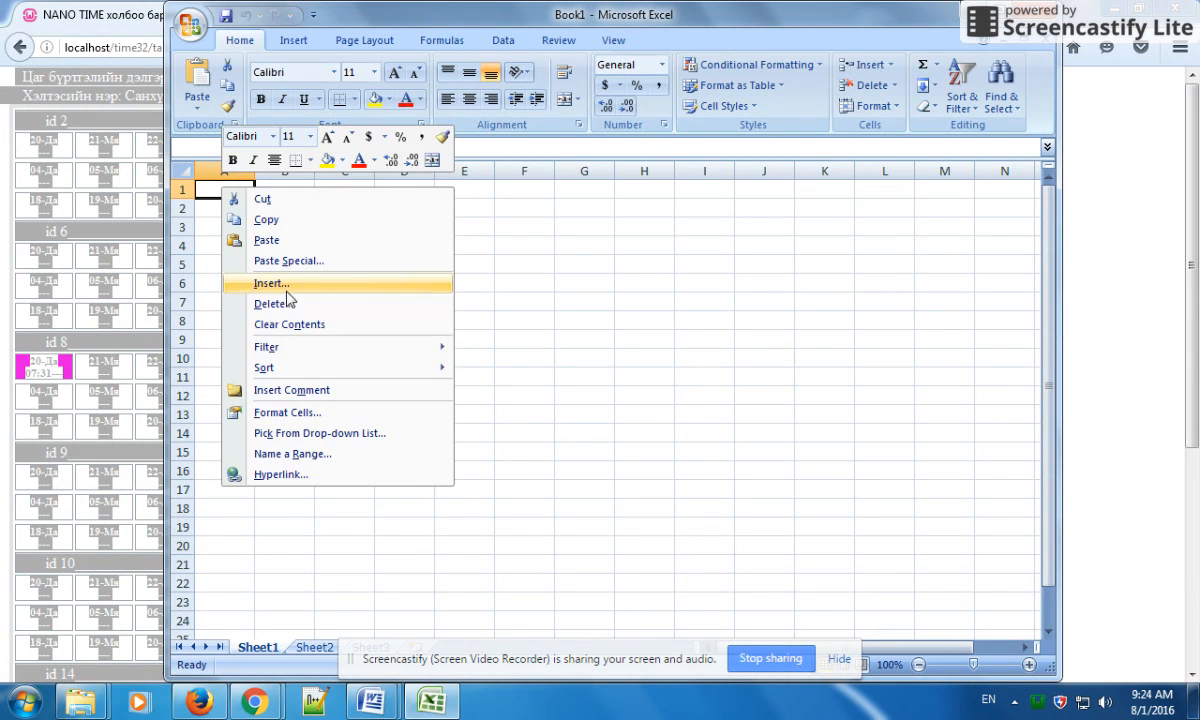
click(290, 241)
click(335, 372)
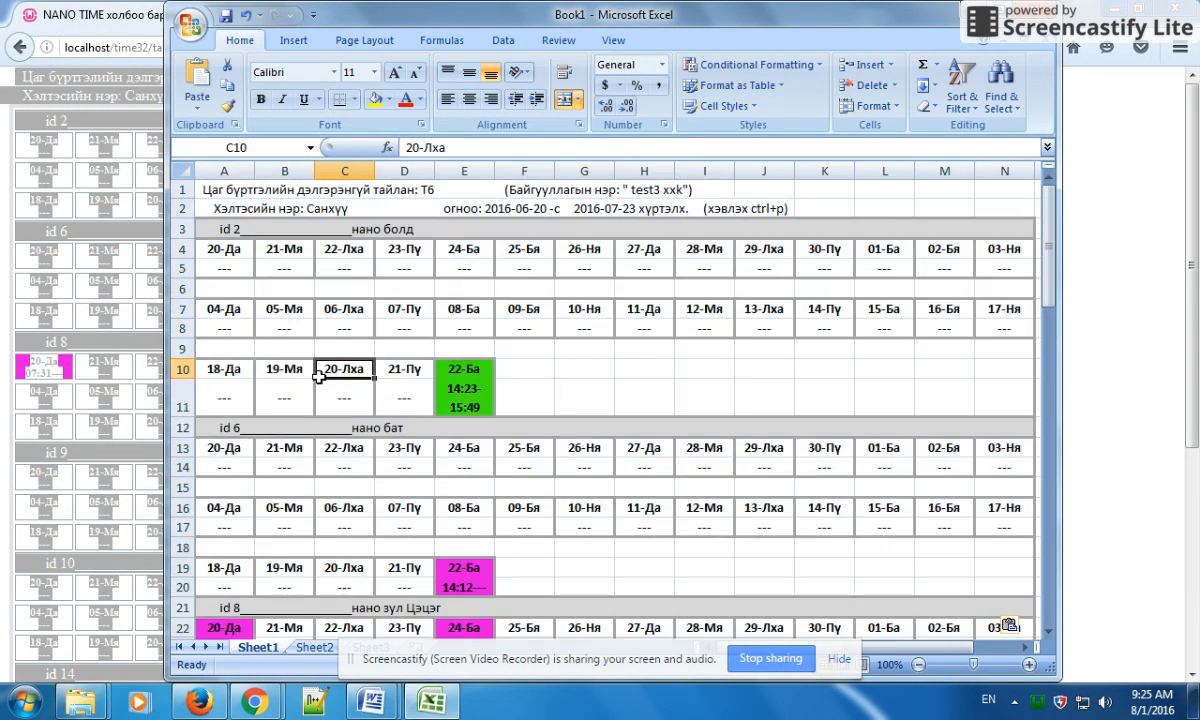
click(330, 306)
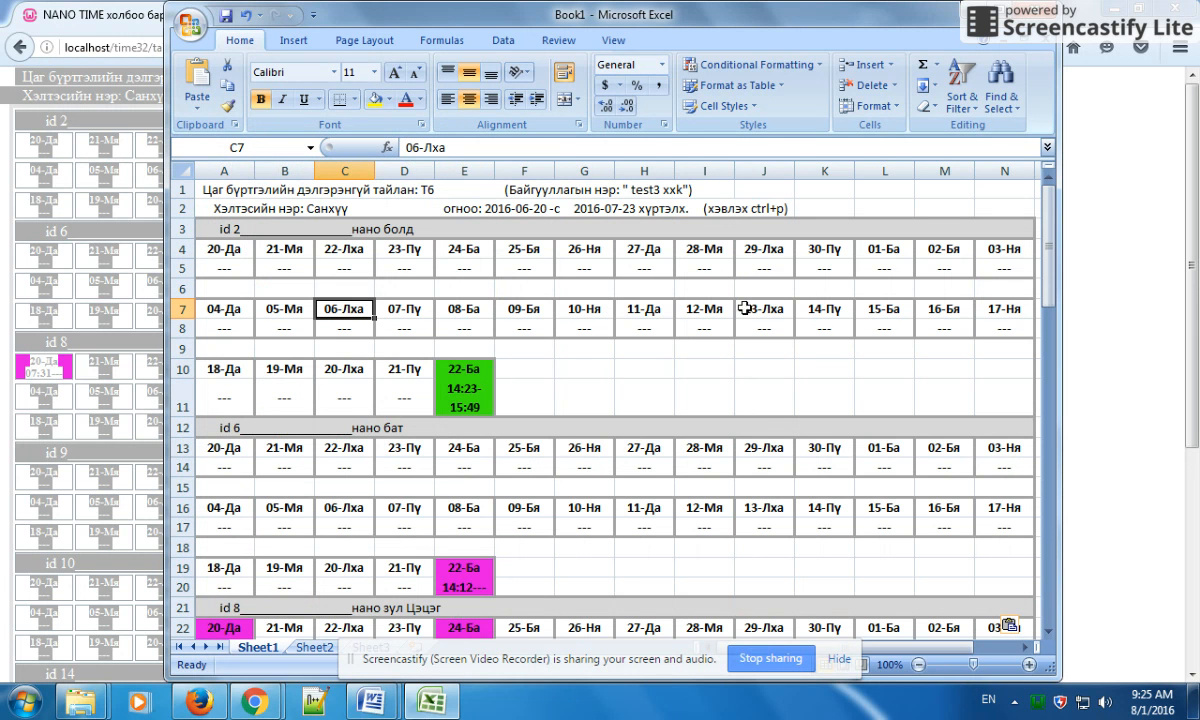
Close Excel without saving the workbook, returning to the report page.
click(1034, 9)
click(601, 397)
click(401, 318)
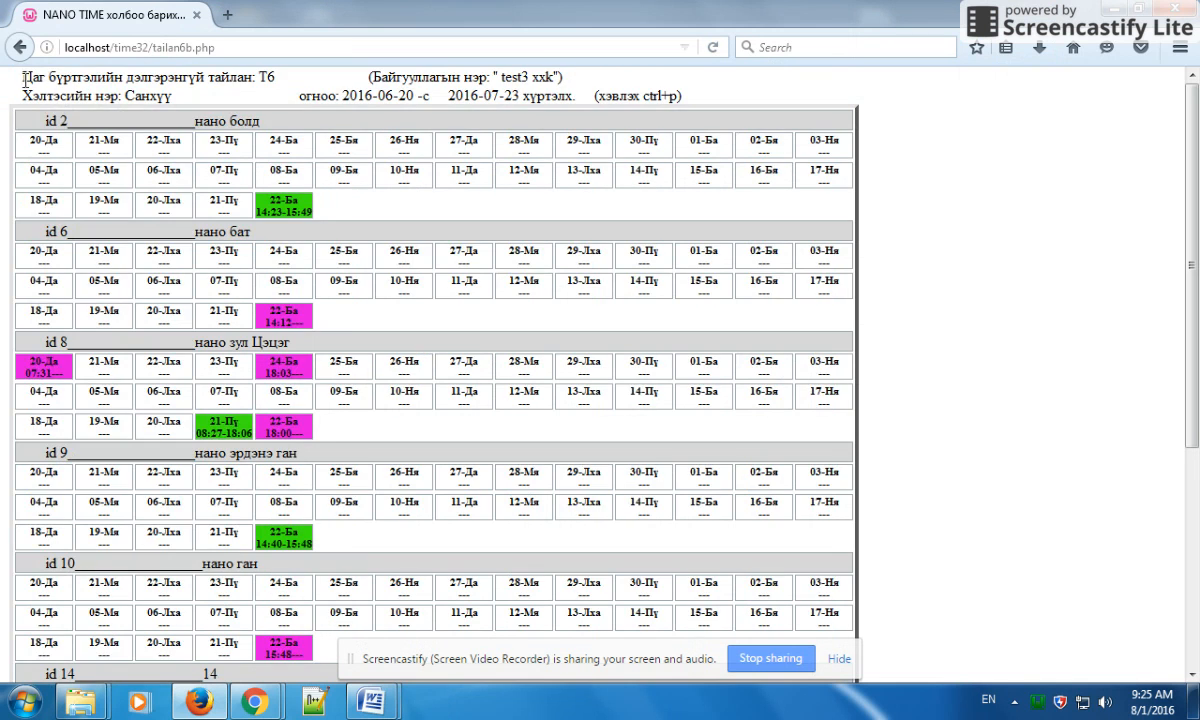
Go back to the T6 report form, close Firefox, and stop the Screencastify recording.
click(20, 48)
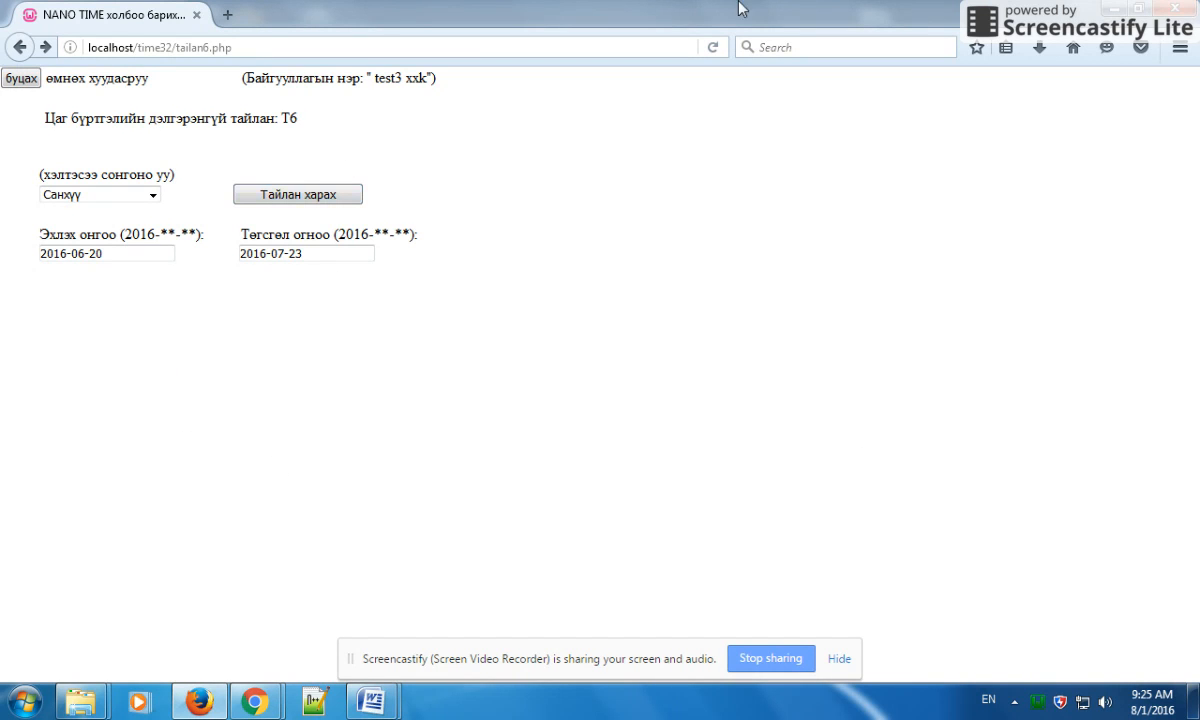
click(1188, 10)
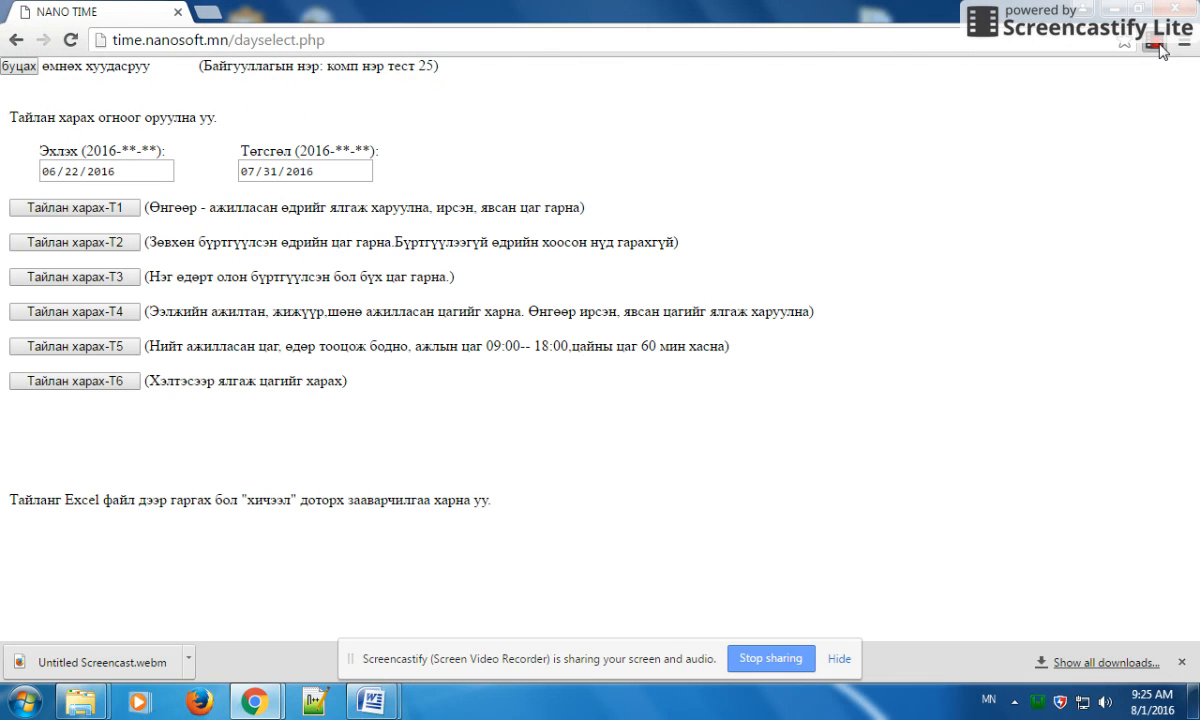
click(1156, 44)
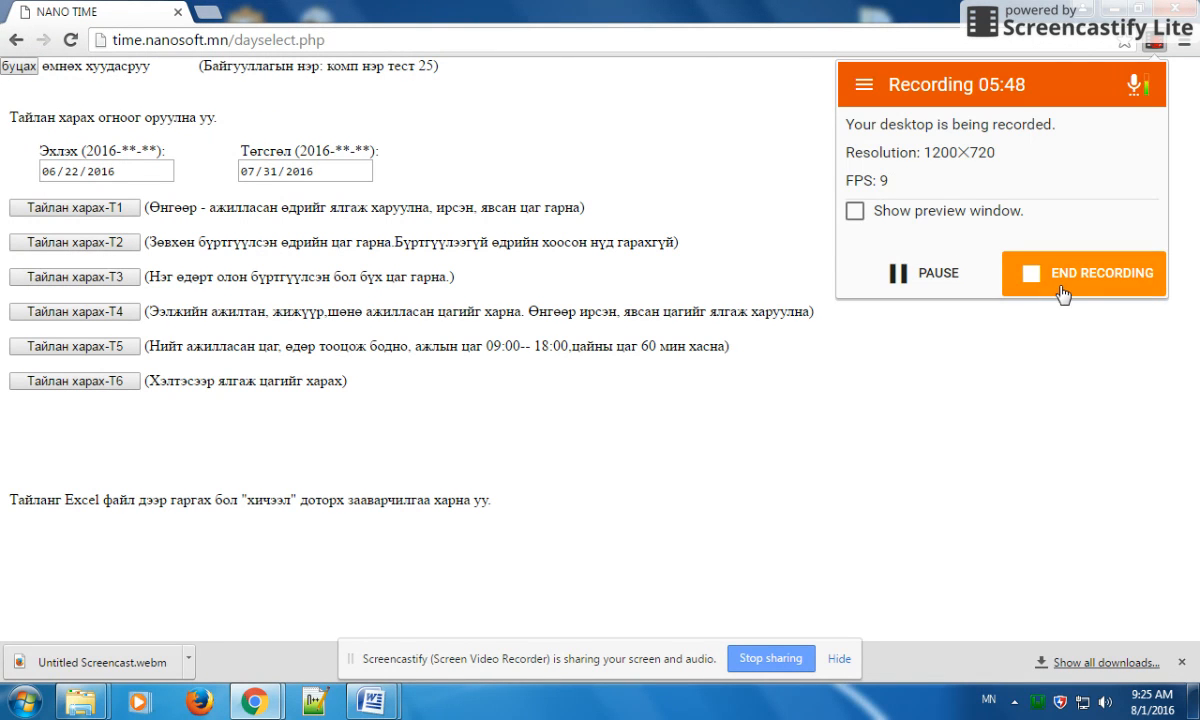